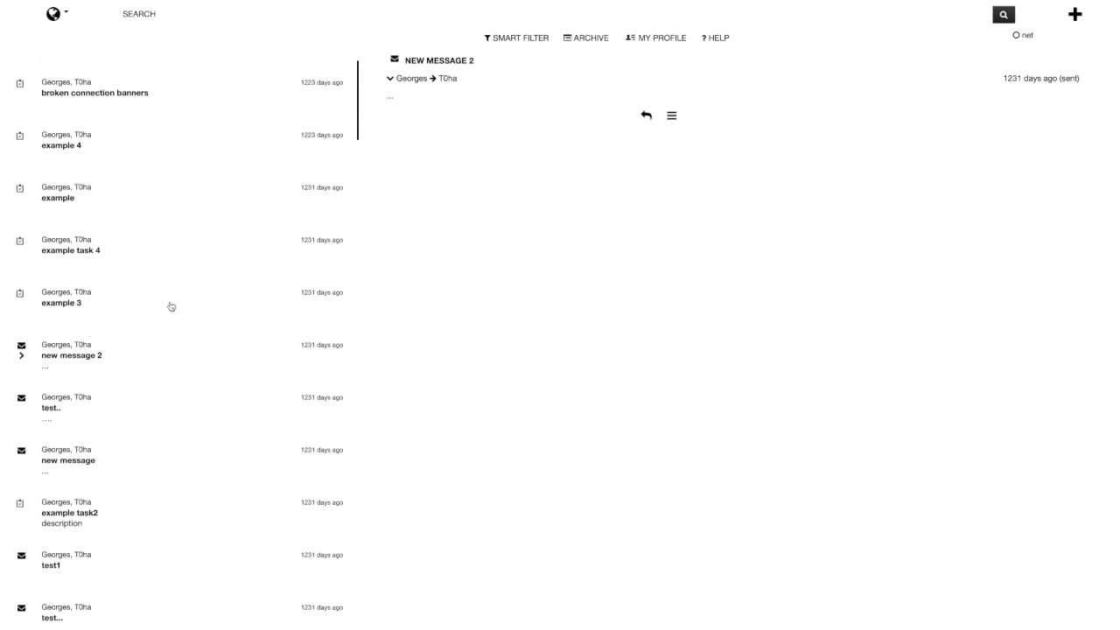
# View the "test.." message and the "example 4" task update, and check which main sections are available
pyautogui.click(68, 414)
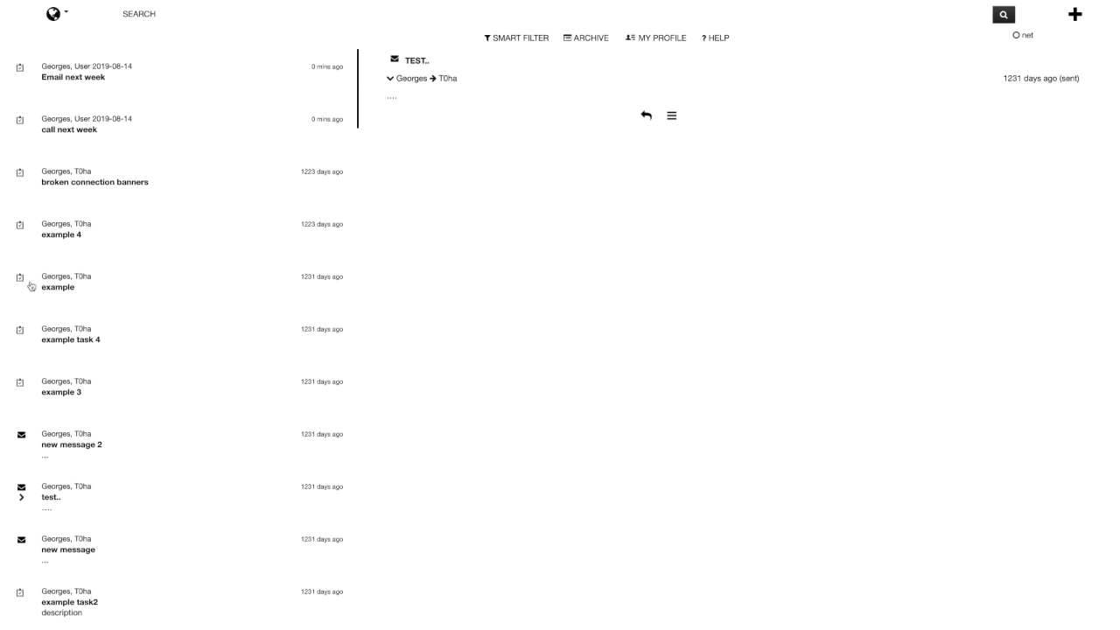
pyautogui.click(30, 230)
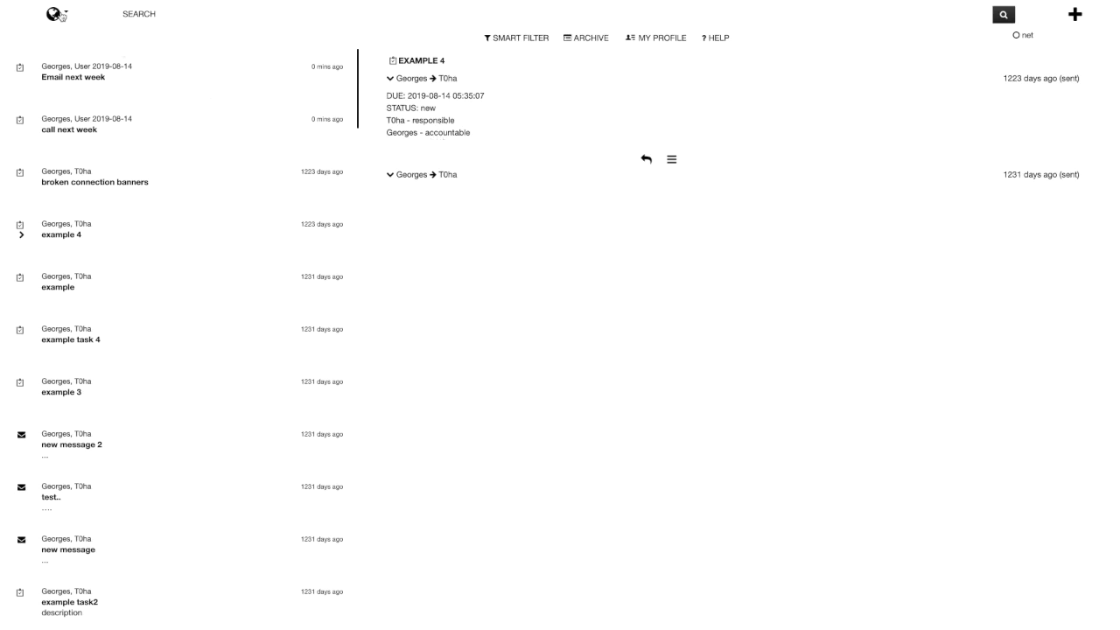
pyautogui.click(61, 16)
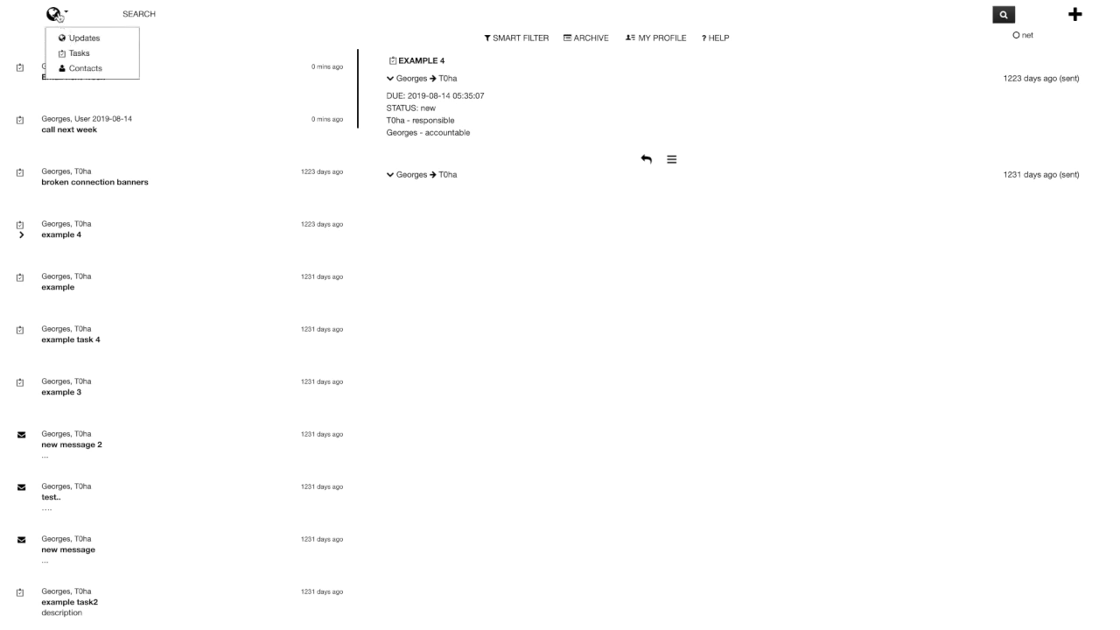
pyautogui.click(59, 17)
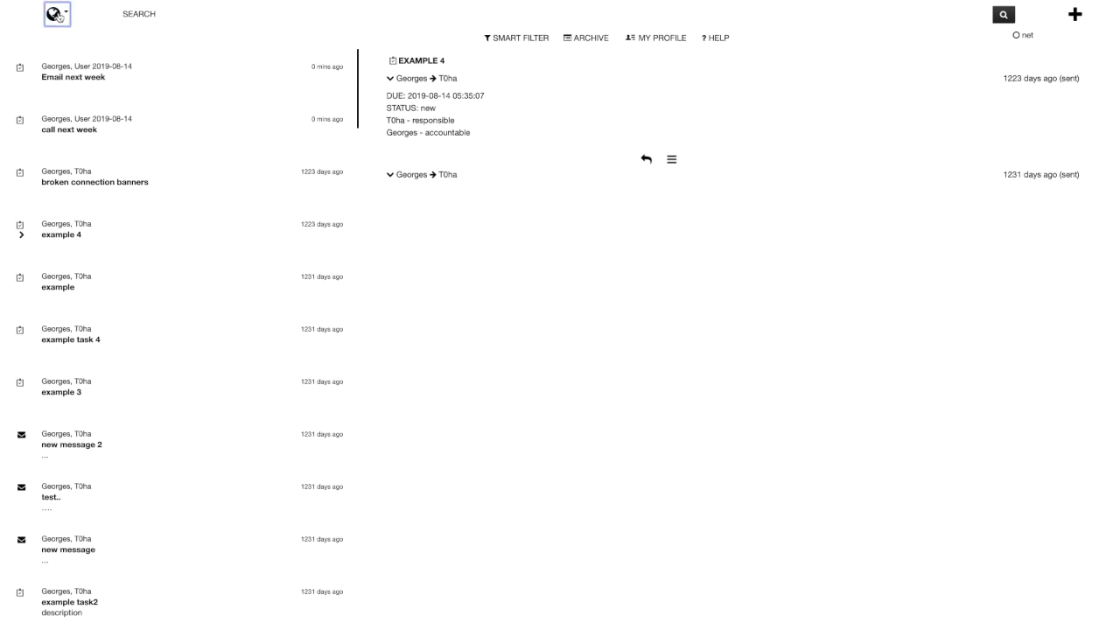
pyautogui.click(59, 16)
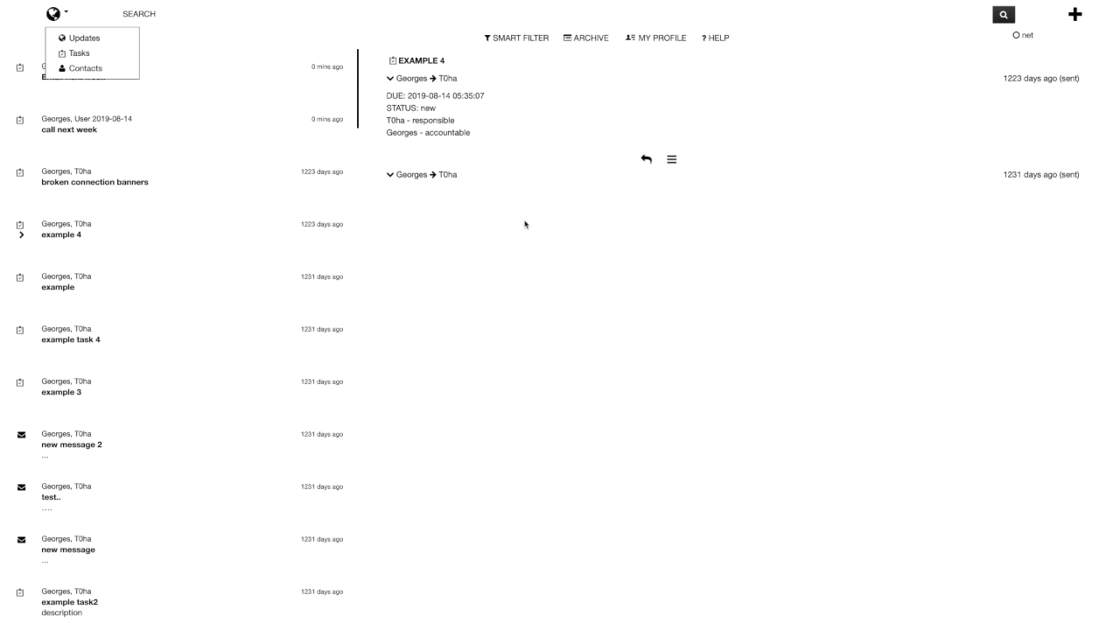
# Try the saved smart filter and a search for "anot" on the updates, reloading the page and dismissing errors as needed
pyautogui.click(514, 39)
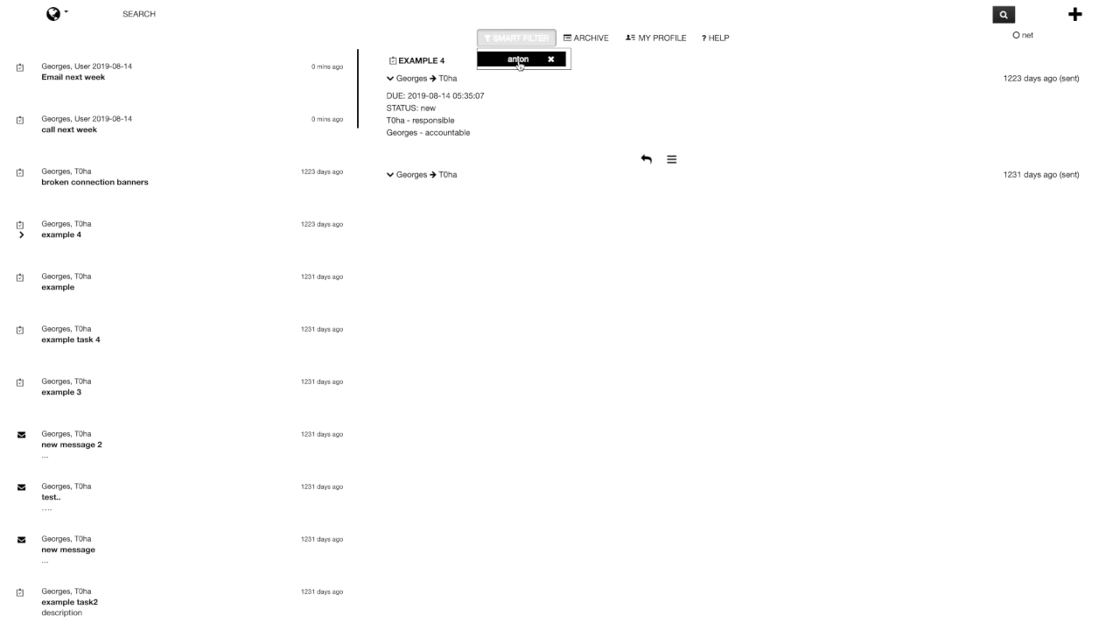
pyautogui.click(518, 60)
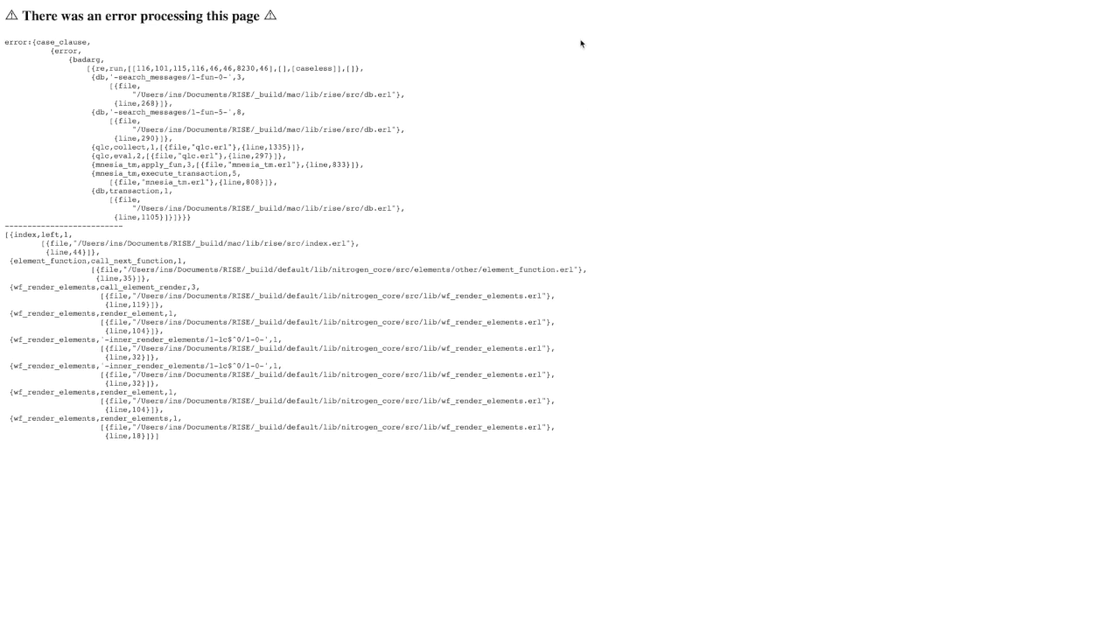
pyautogui.moveTo(750, 4)
pyautogui.press('super+r')
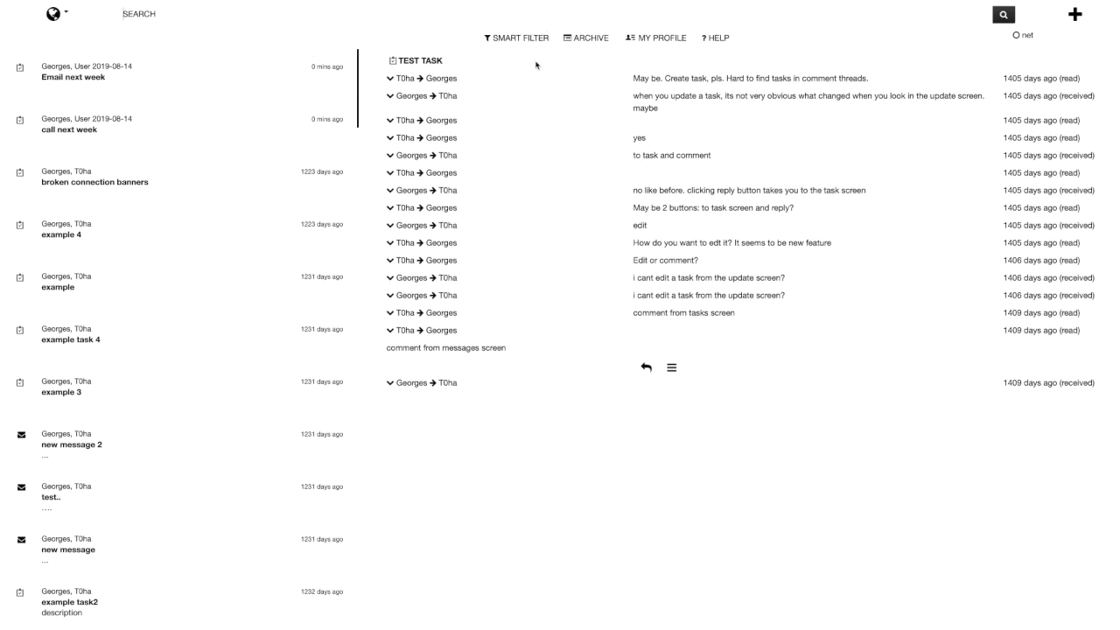
pyautogui.click(543, 153)
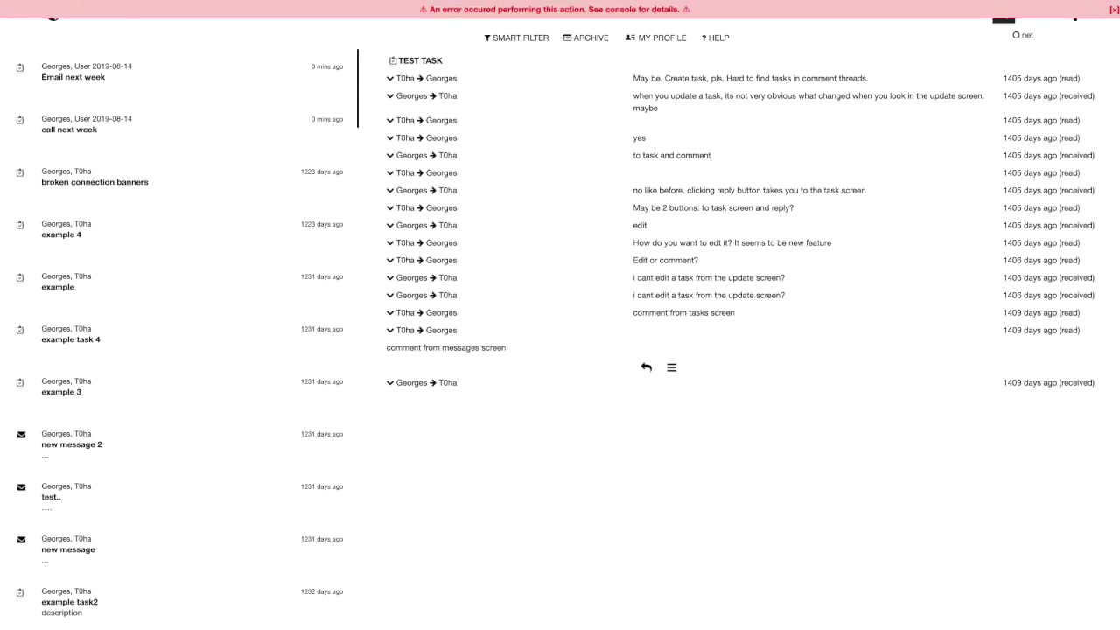
pyautogui.click(1113, 12)
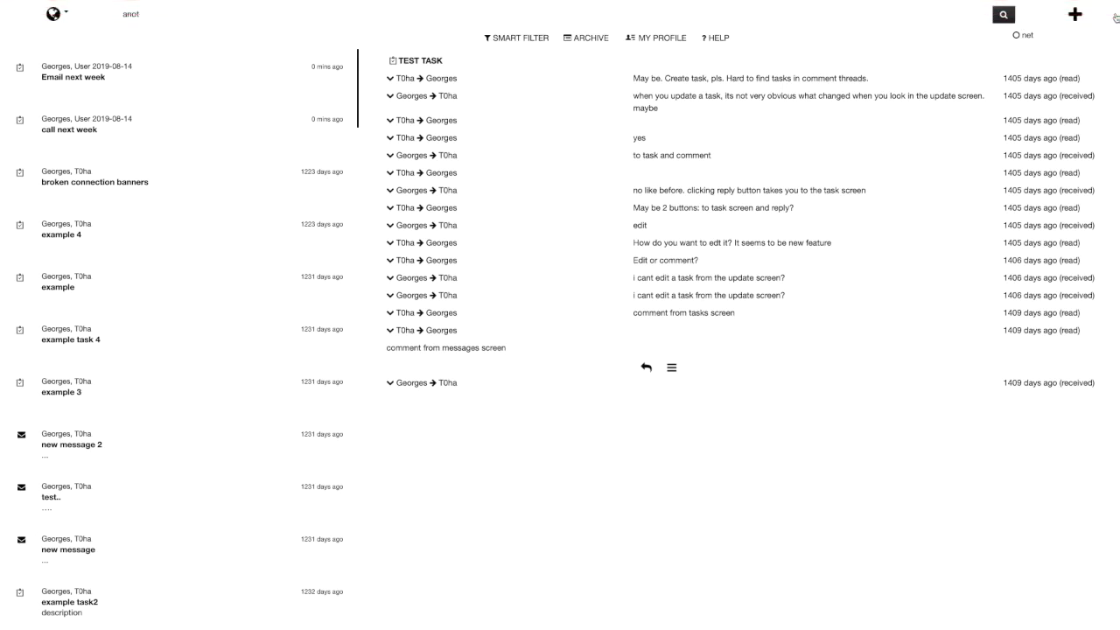
# View the archived updates and list the available profile actions
pyautogui.click(586, 41)
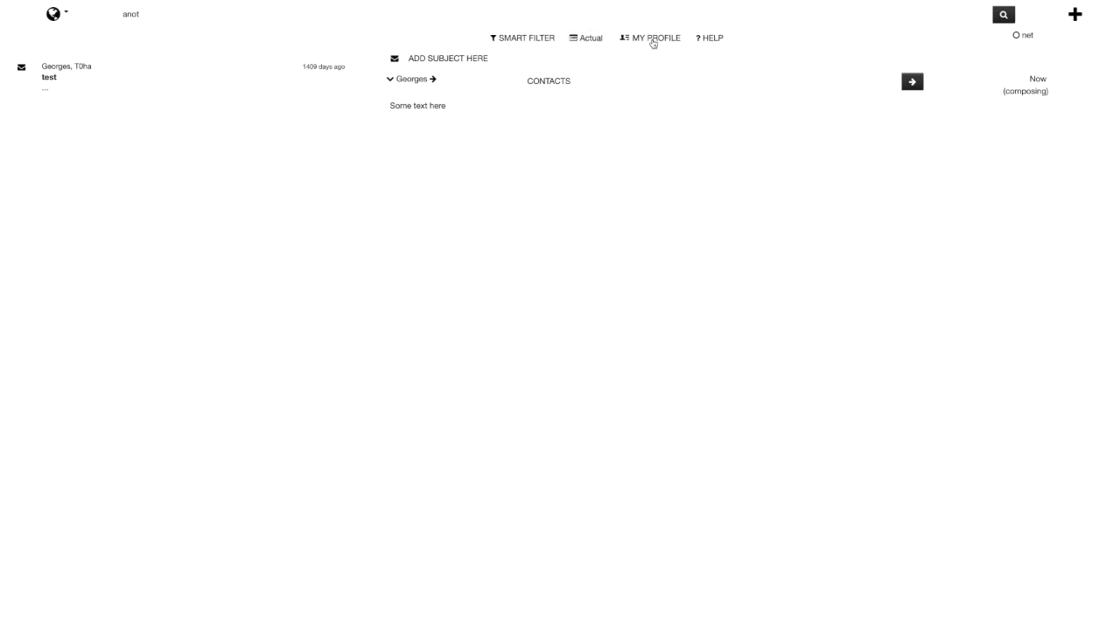
pyautogui.click(653, 41)
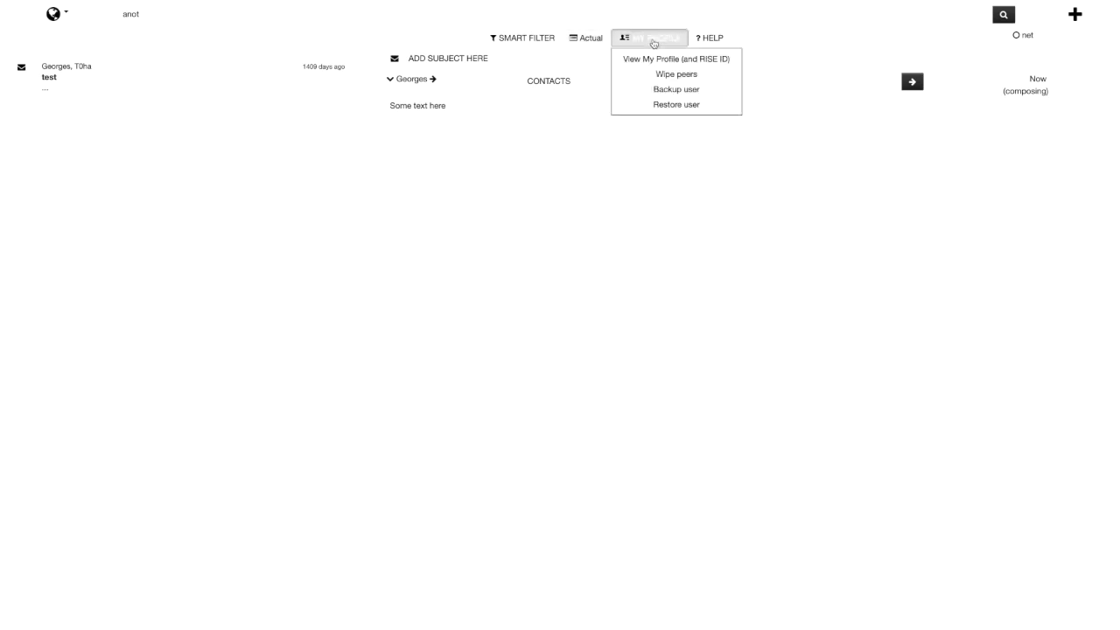
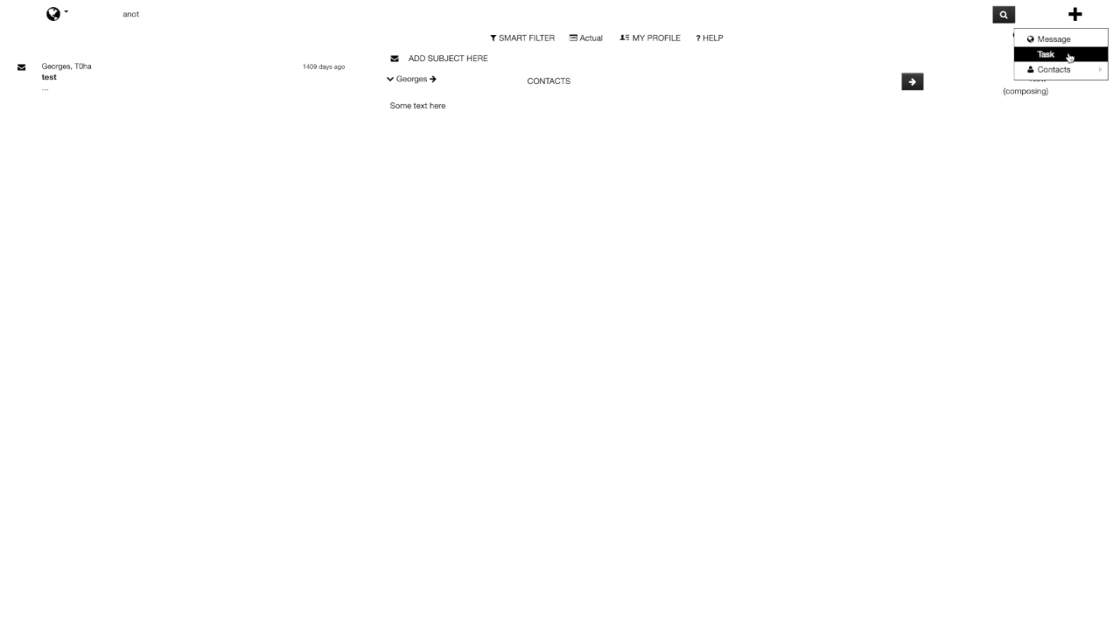
# Switch to the tasks section and view the "bugs" task's details and its available actions
pyautogui.click(54, 21)
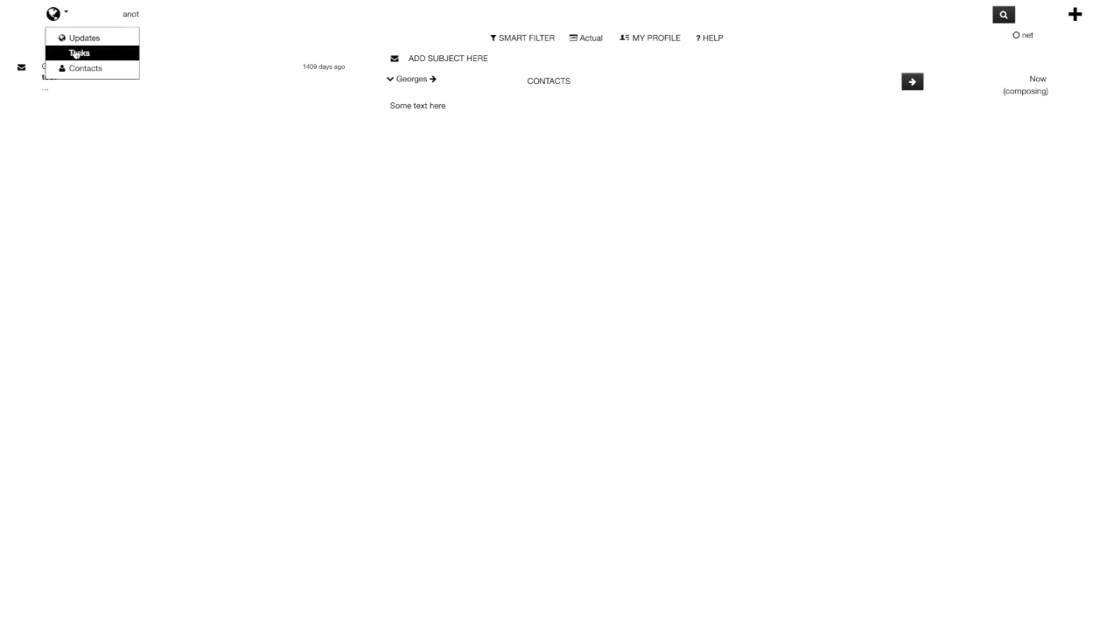
pyautogui.click(75, 54)
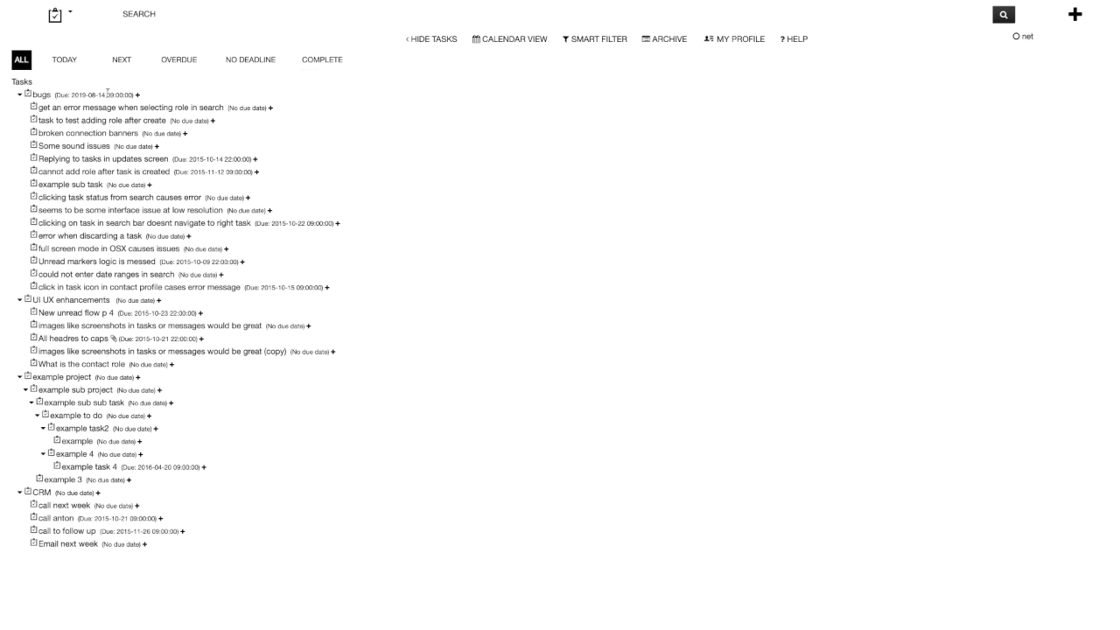
pyautogui.click(43, 96)
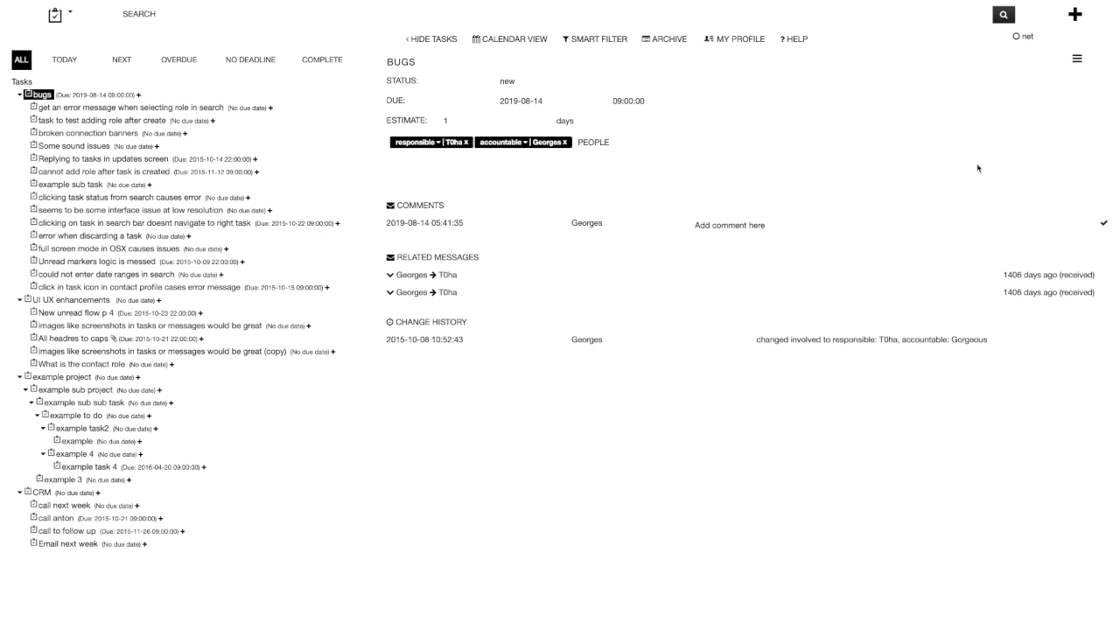
pyautogui.click(1078, 60)
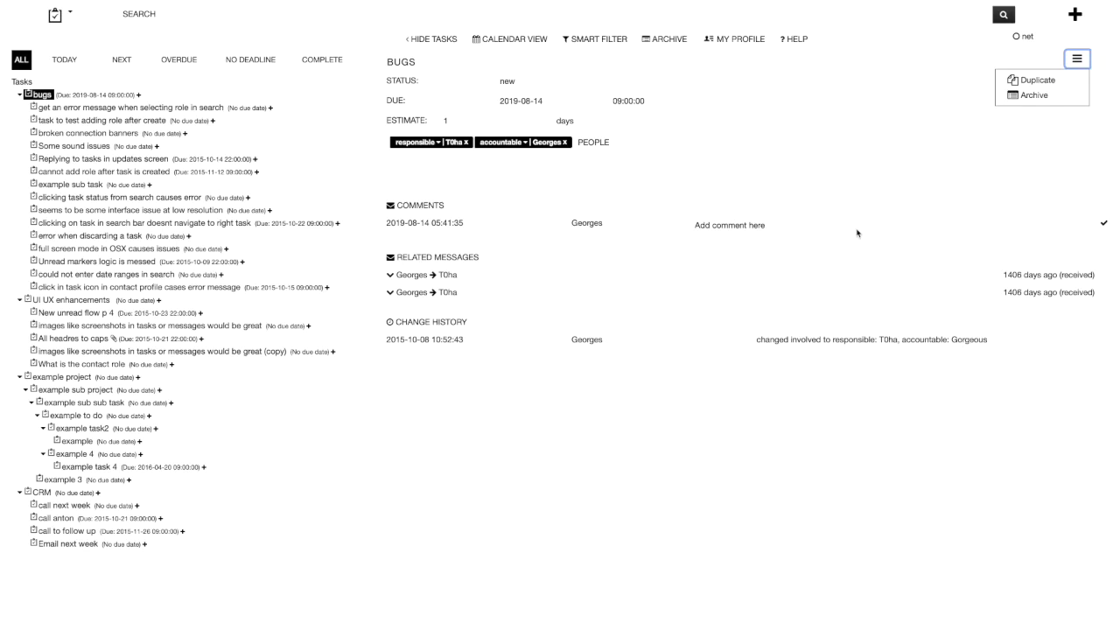
pyautogui.click(713, 412)
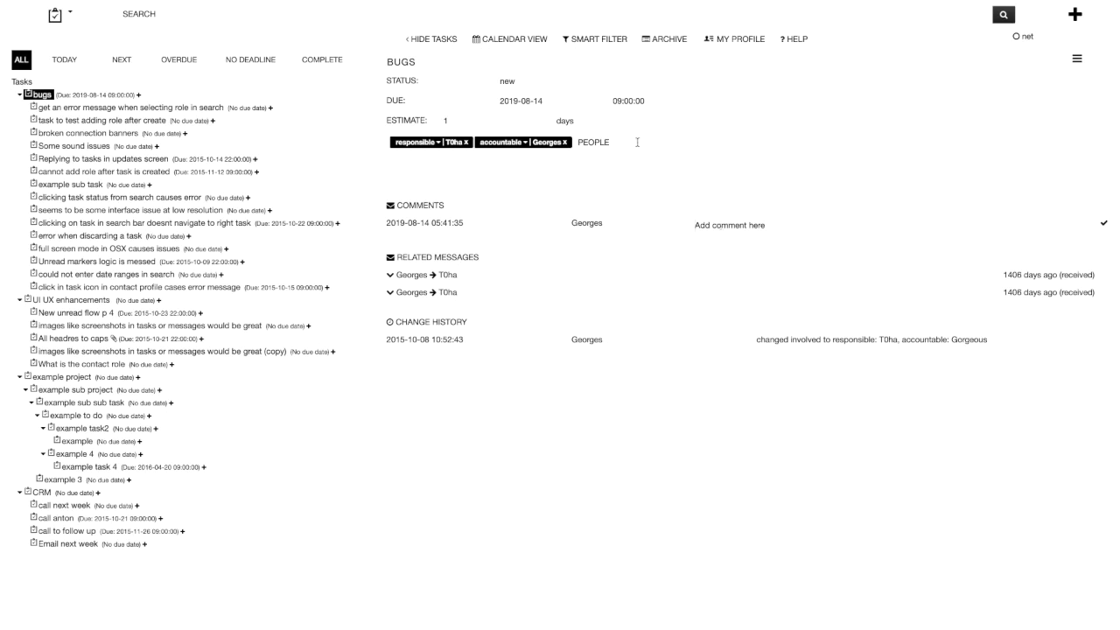
# In the calendar view, schedule the "UI UX enhancements" task on 27 August 2019 and move it to 29 August
pyautogui.click(530, 41)
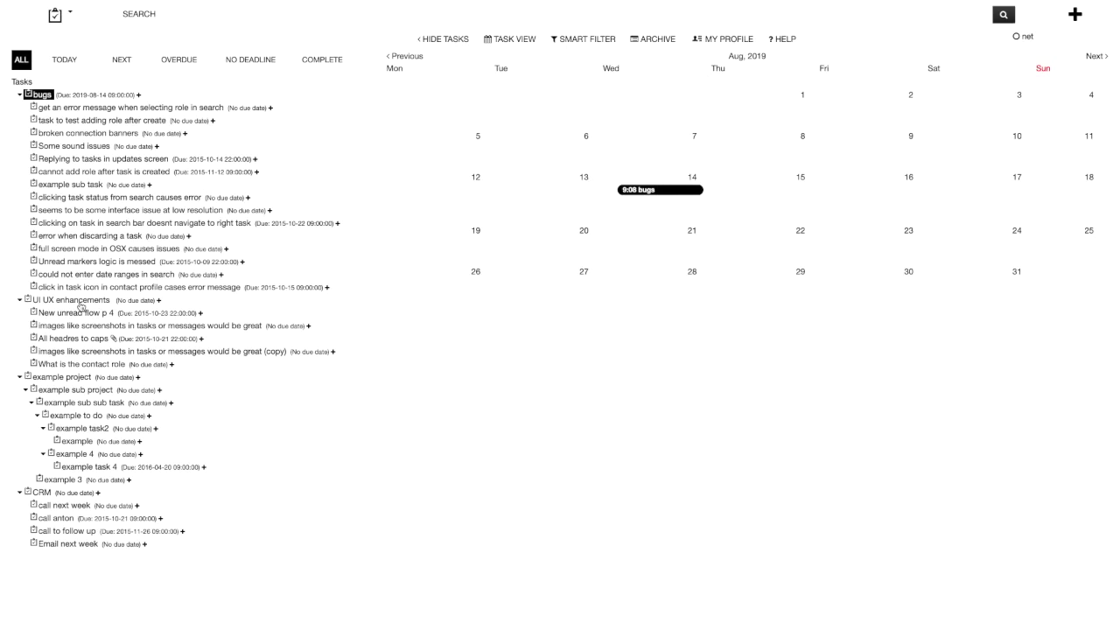
pyautogui.moveTo(80, 305); pyautogui.dragTo(527, 260)
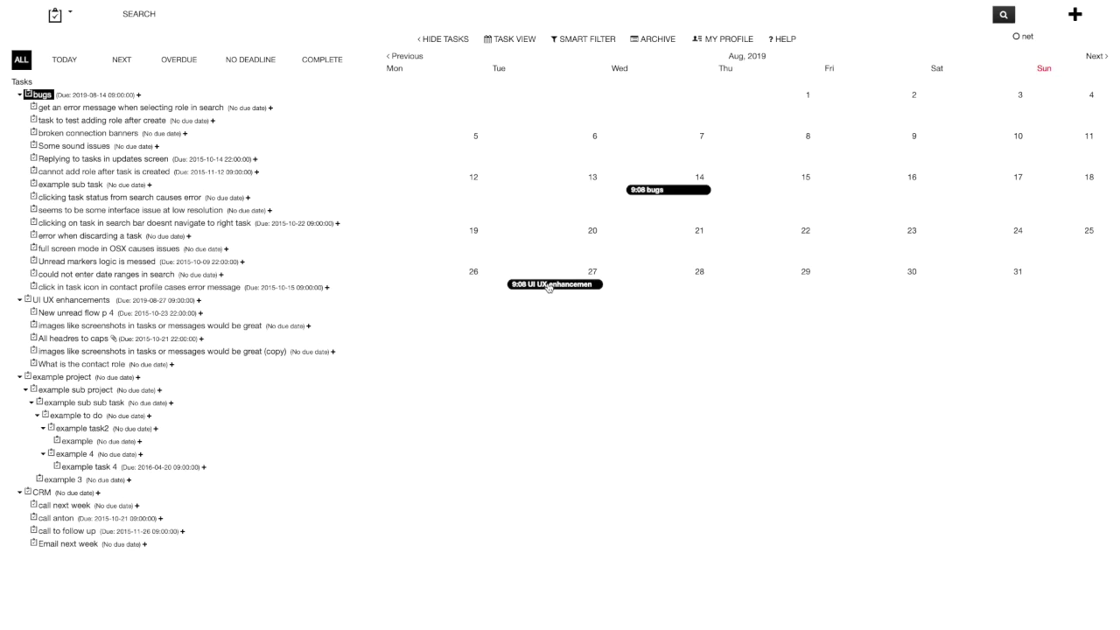
pyautogui.moveTo(548, 285); pyautogui.dragTo(752, 268)
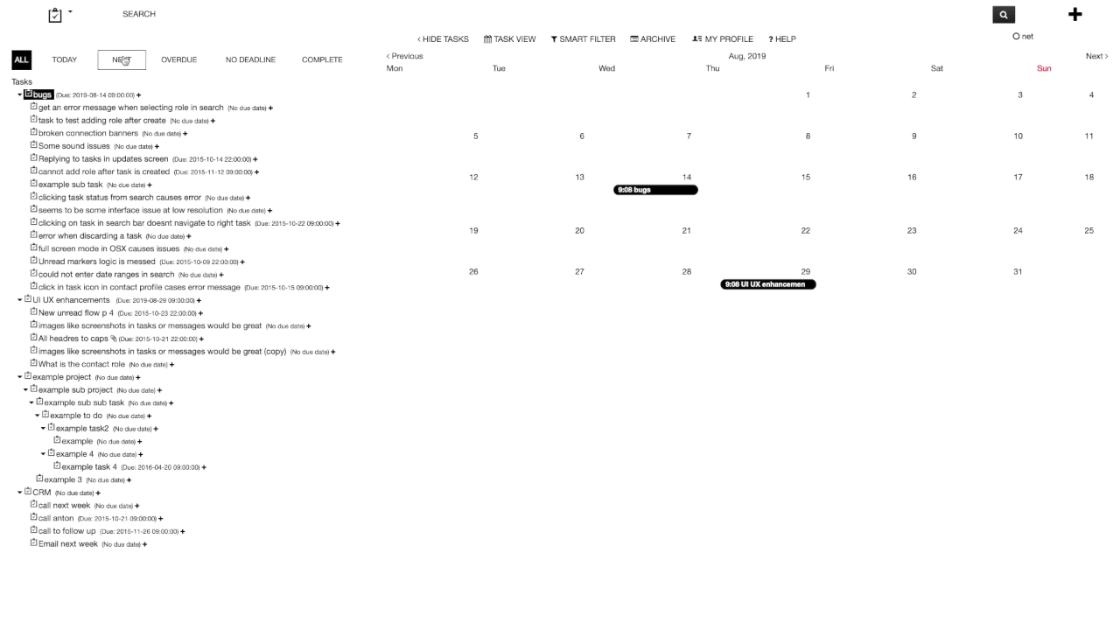
# Switch to the contacts section and view the profile and tasks of the account under My accounts
pyautogui.click(67, 15)
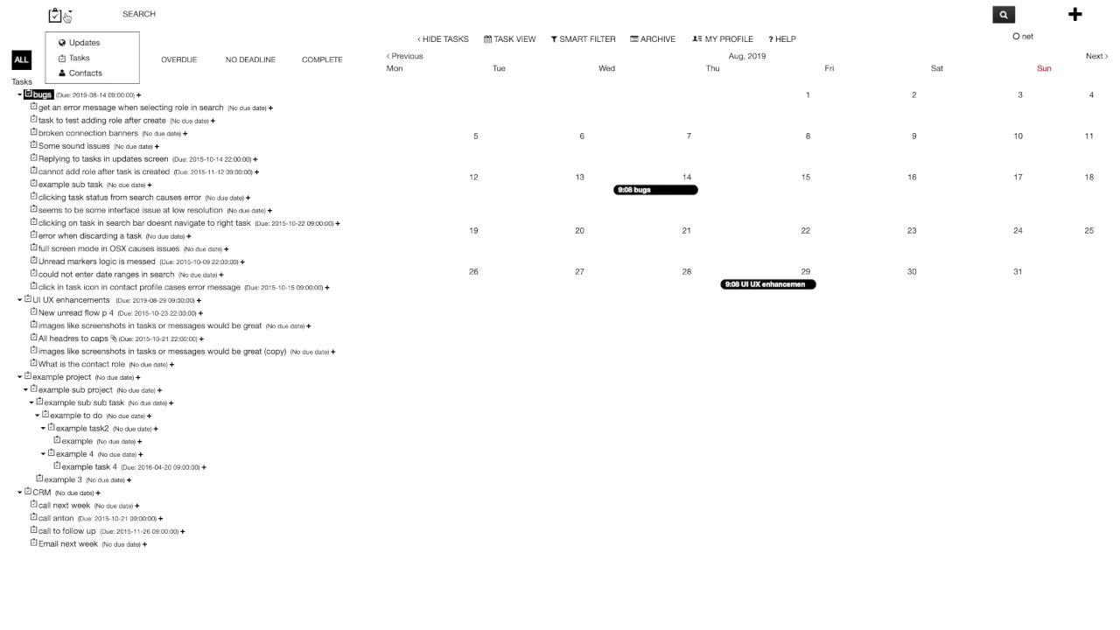
pyautogui.click(113, 75)
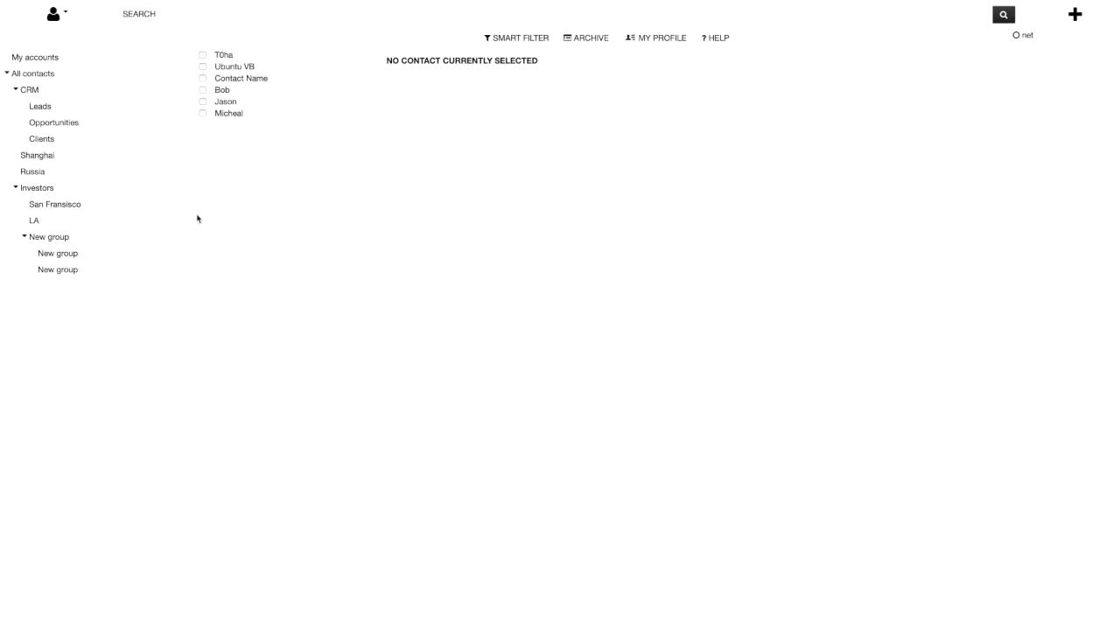
pyautogui.click(53, 58)
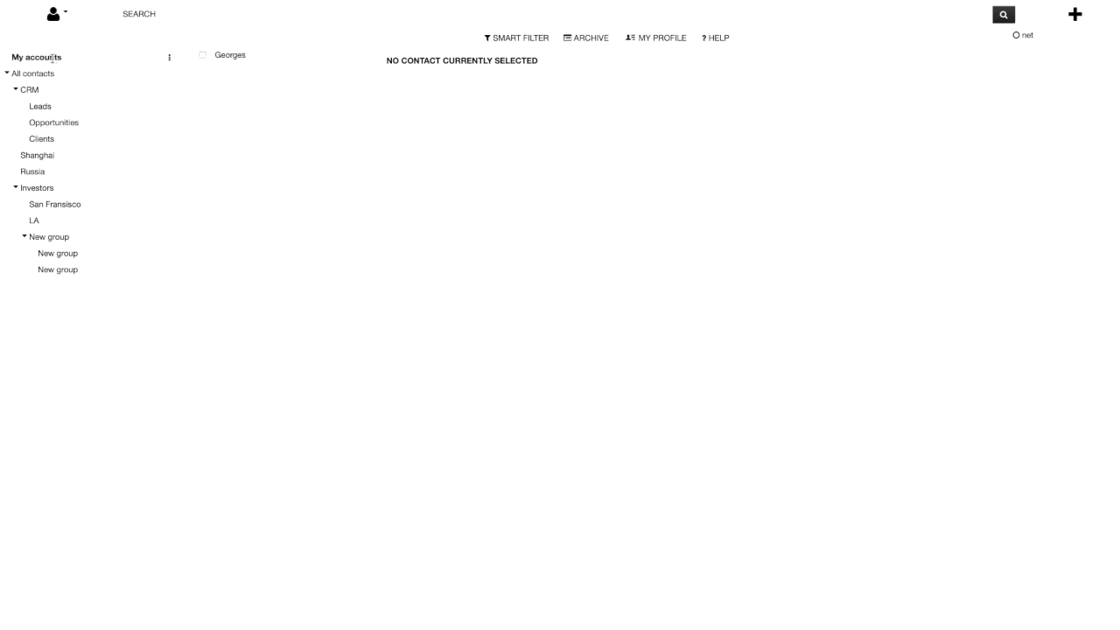
pyautogui.click(236, 55)
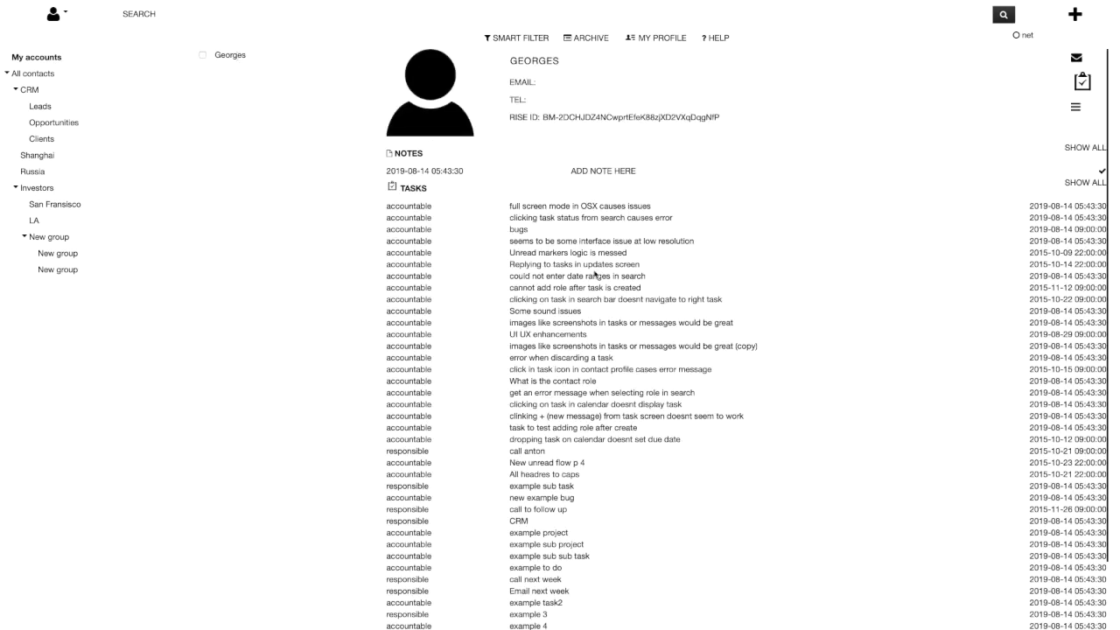
pyautogui.scroll(-2, 594, 274)
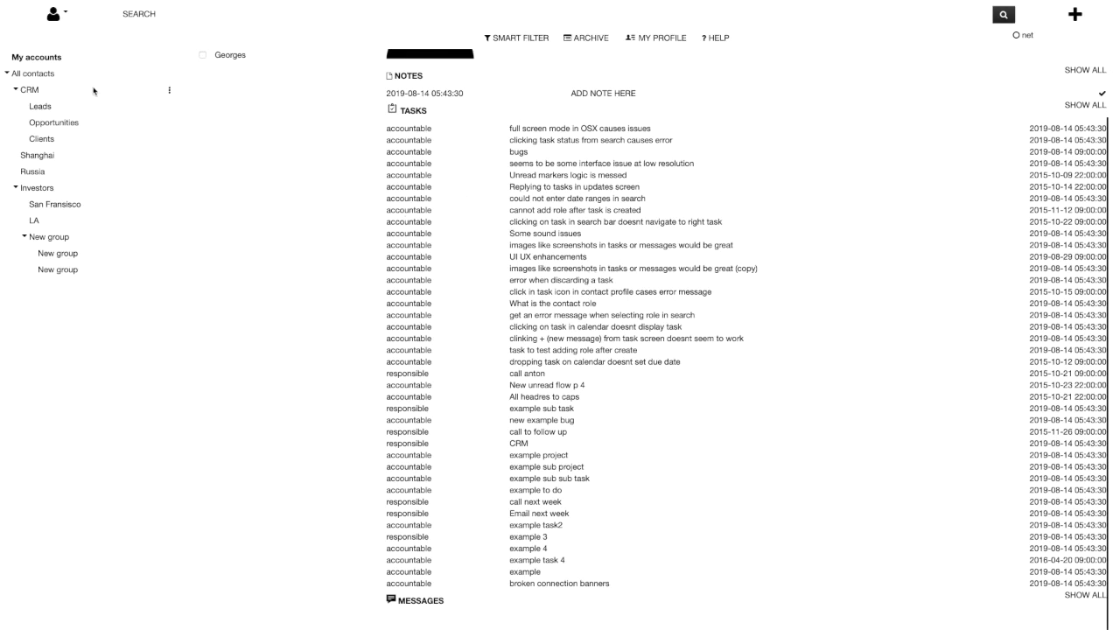
# List all contacts and view the "Ubuntu VB" contact's profile
pyautogui.click(36, 75)
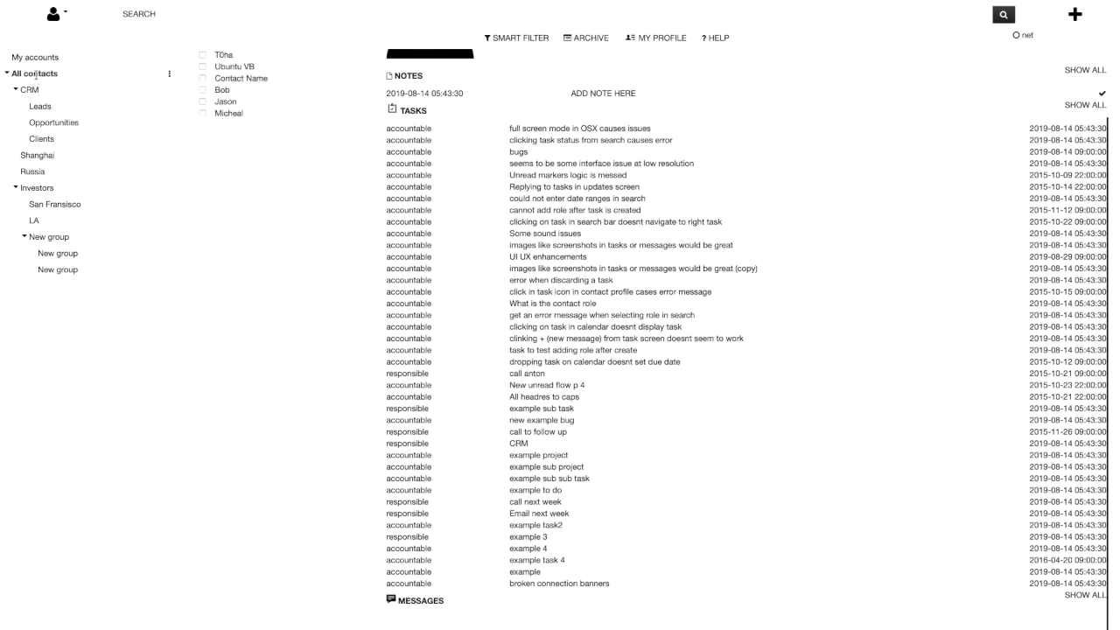
pyautogui.click(233, 67)
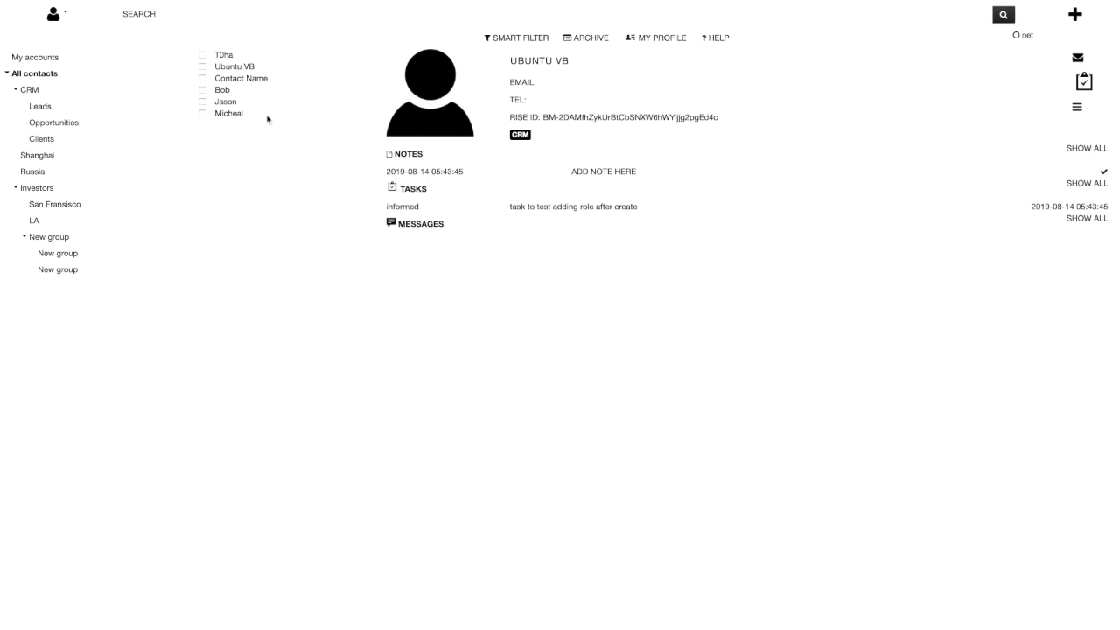
# Examine the profile of the first contact in All contacts, including its notes, tasks and message history
pyautogui.moveTo(98, 78)
pyautogui.click(229, 58)
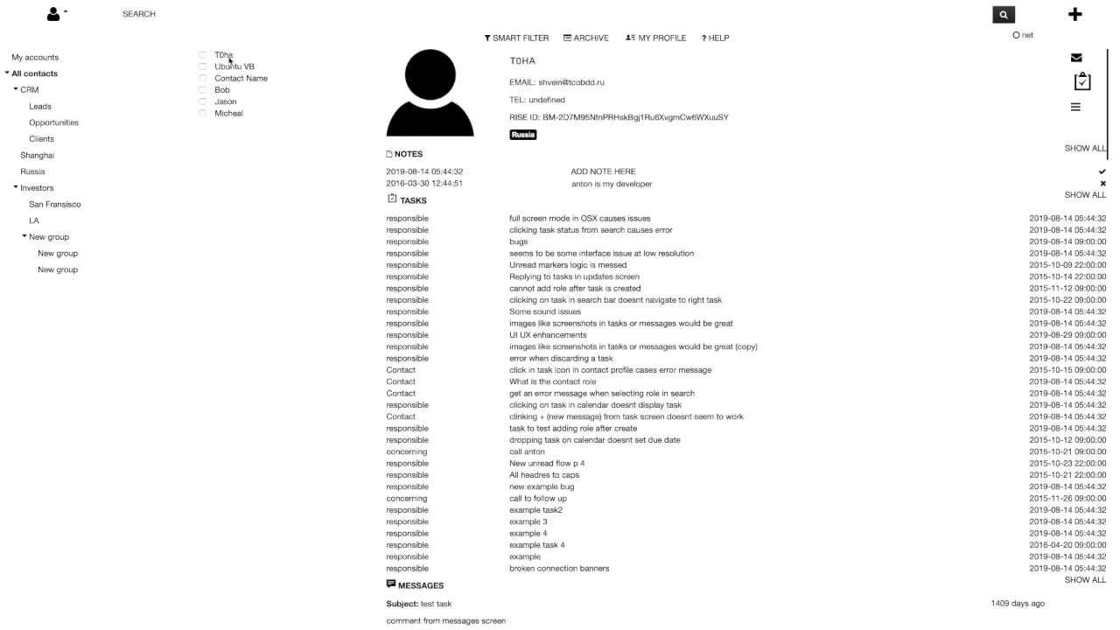
pyautogui.scroll(-3, 627, 296)
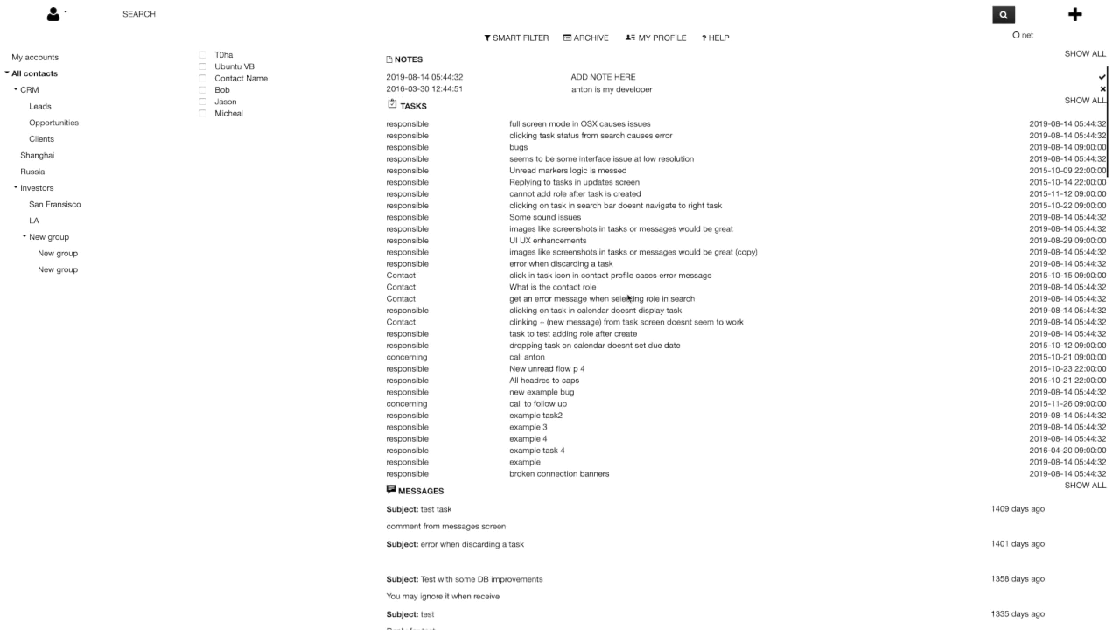
pyautogui.scroll(1, 627, 297)
pyautogui.scroll(-1, 627, 296)
pyautogui.scroll(-5, 627, 297)
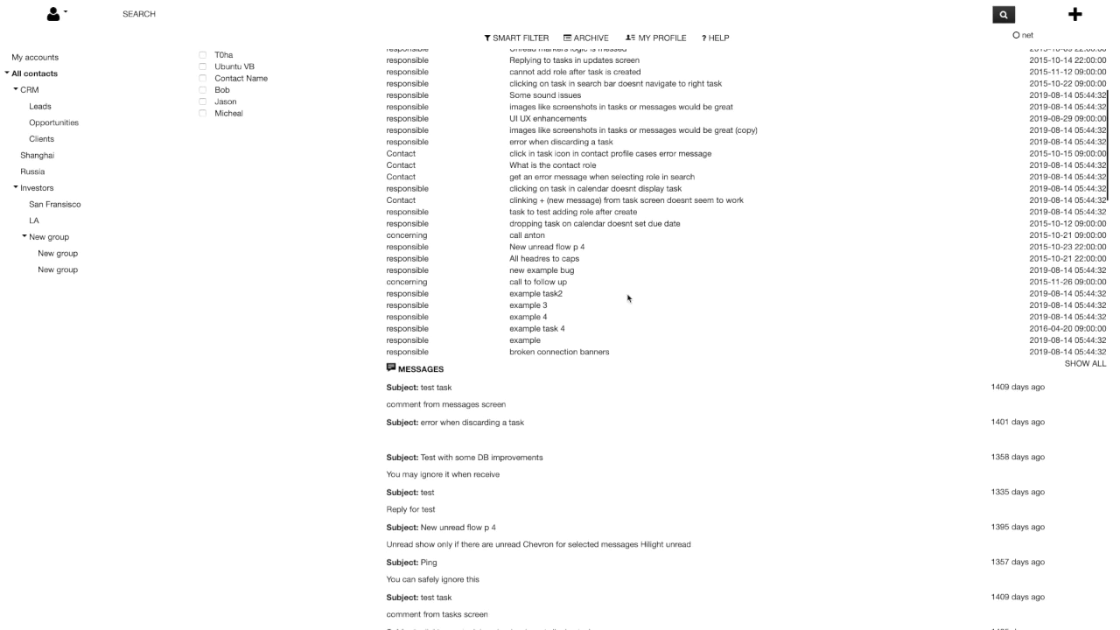
pyautogui.scroll(-5, 627, 296)
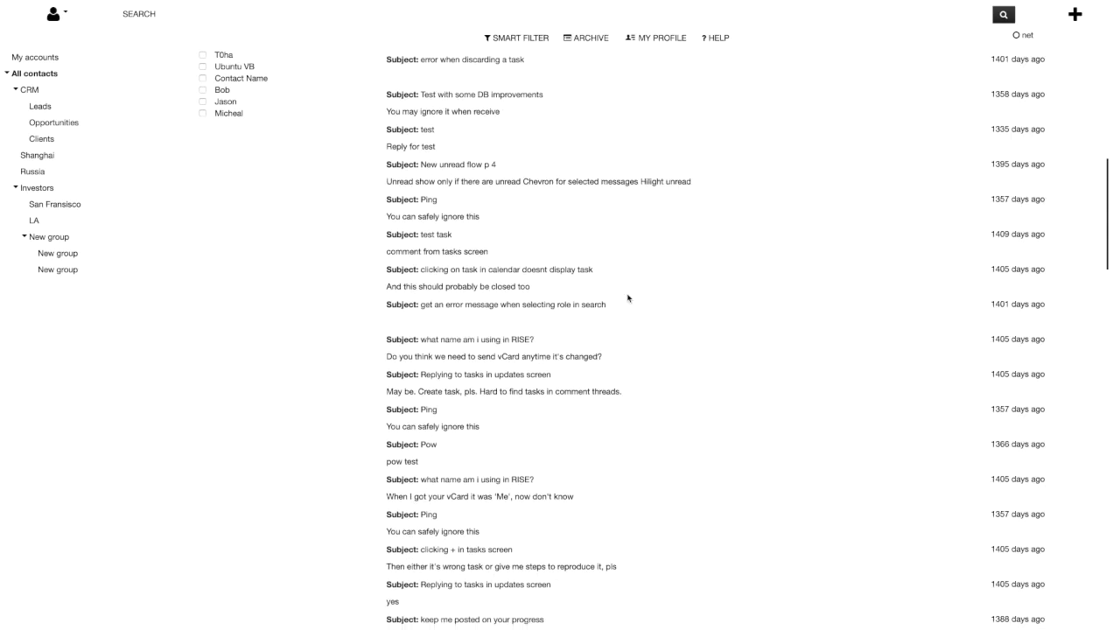
pyautogui.scroll(10, 627, 296)
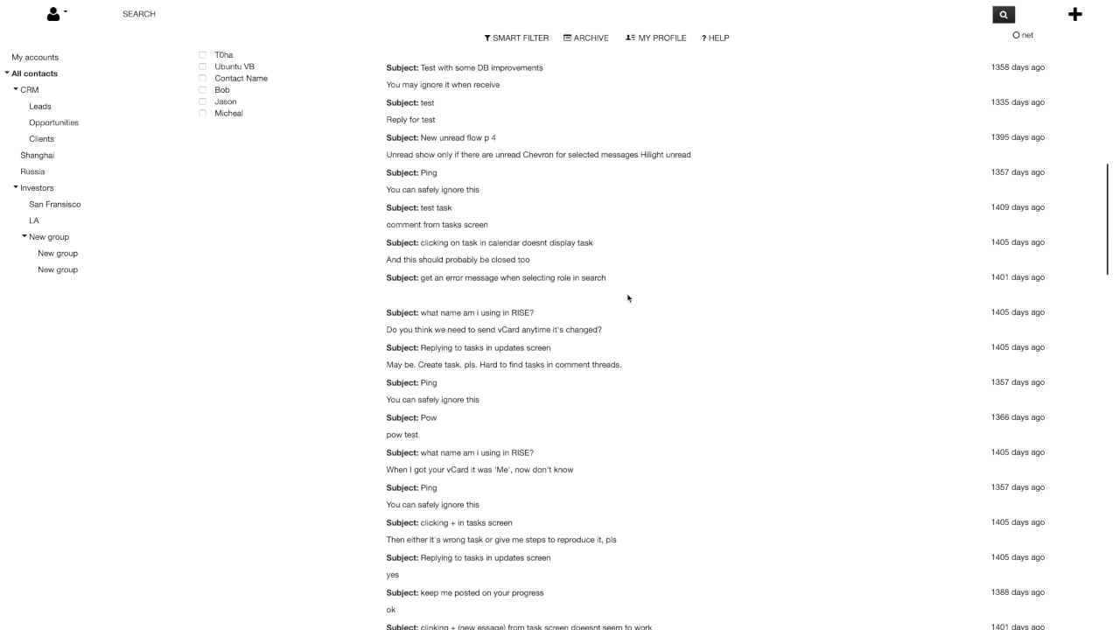
pyautogui.scroll(2, 627, 297)
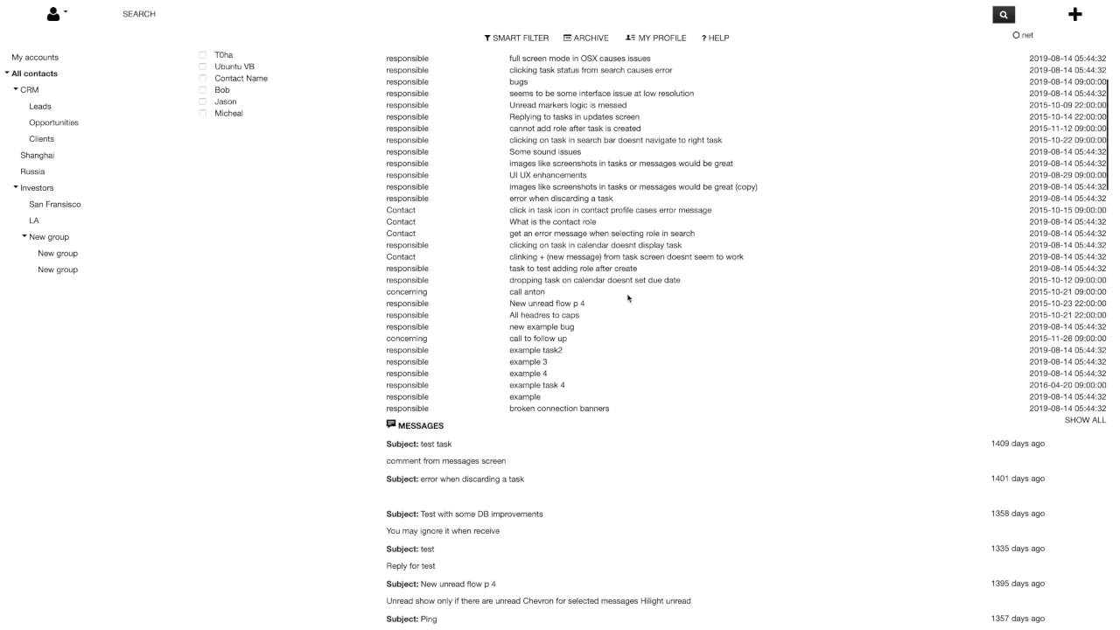
pyautogui.scroll(-4, 627, 298)
pyautogui.scroll(-7, 627, 297)
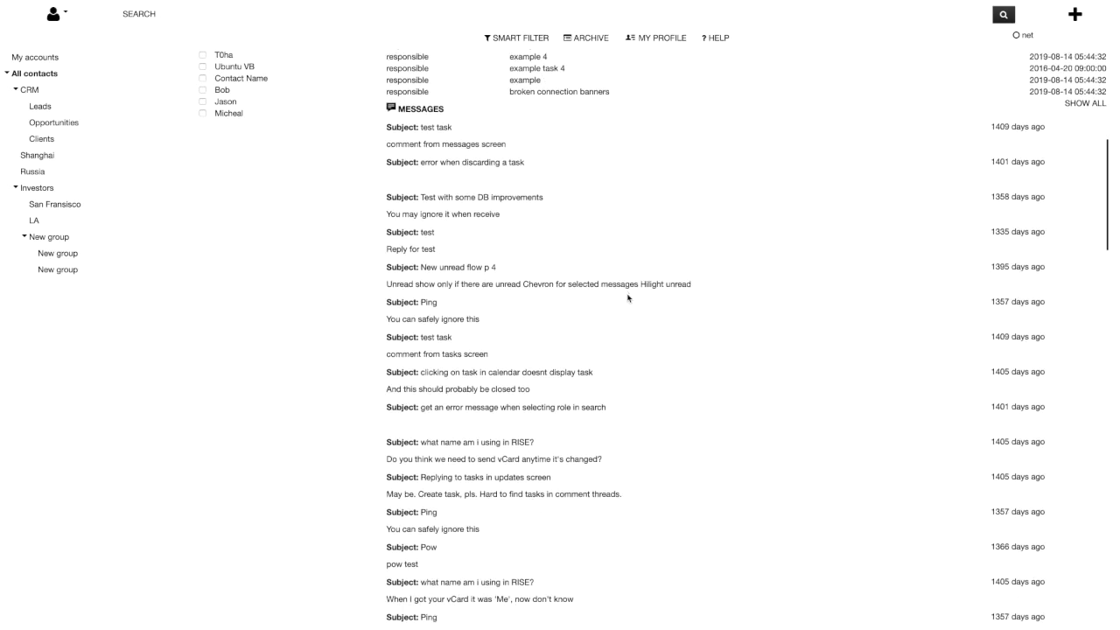
# Read through the rest of the contact's message history and return to the contact's profile details
pyautogui.scroll(-12, 627, 299)
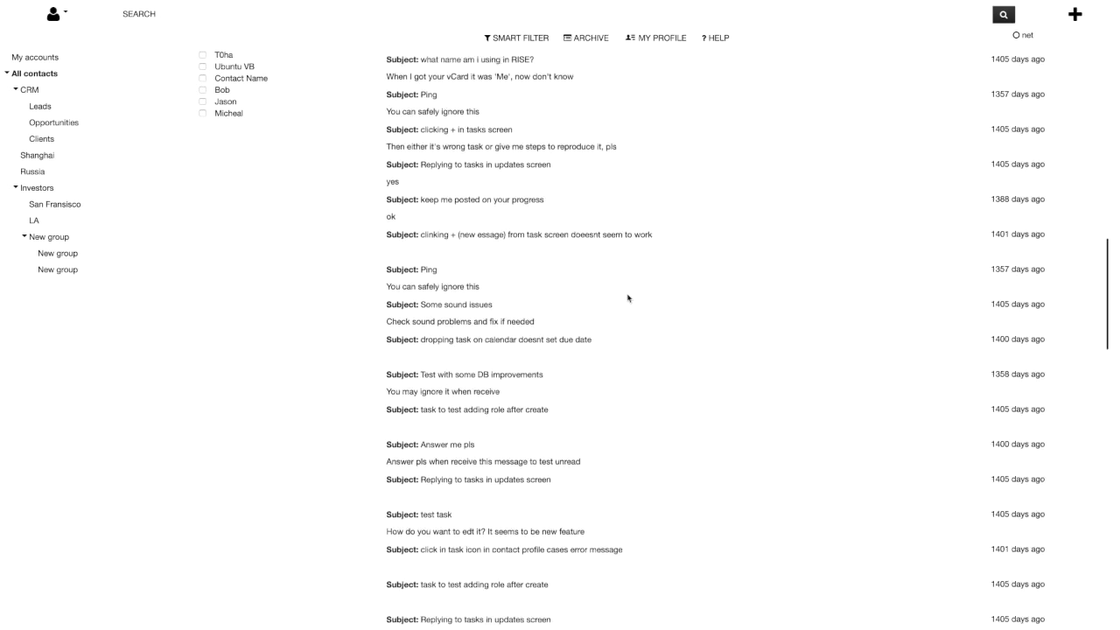
pyautogui.scroll(12, 627, 298)
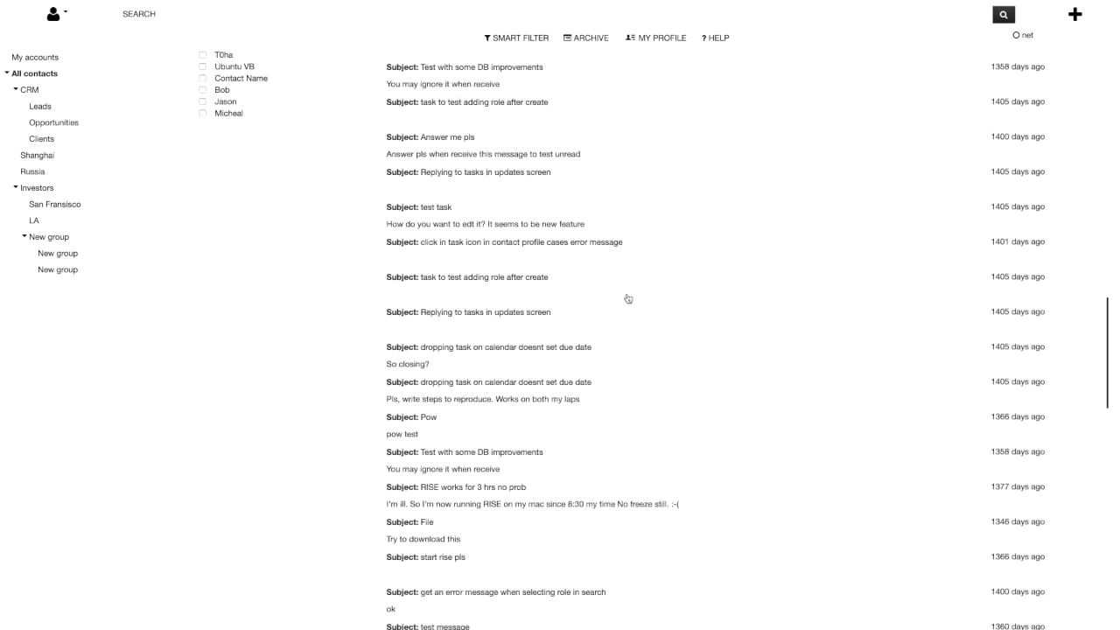
pyautogui.scroll(10, 627, 298)
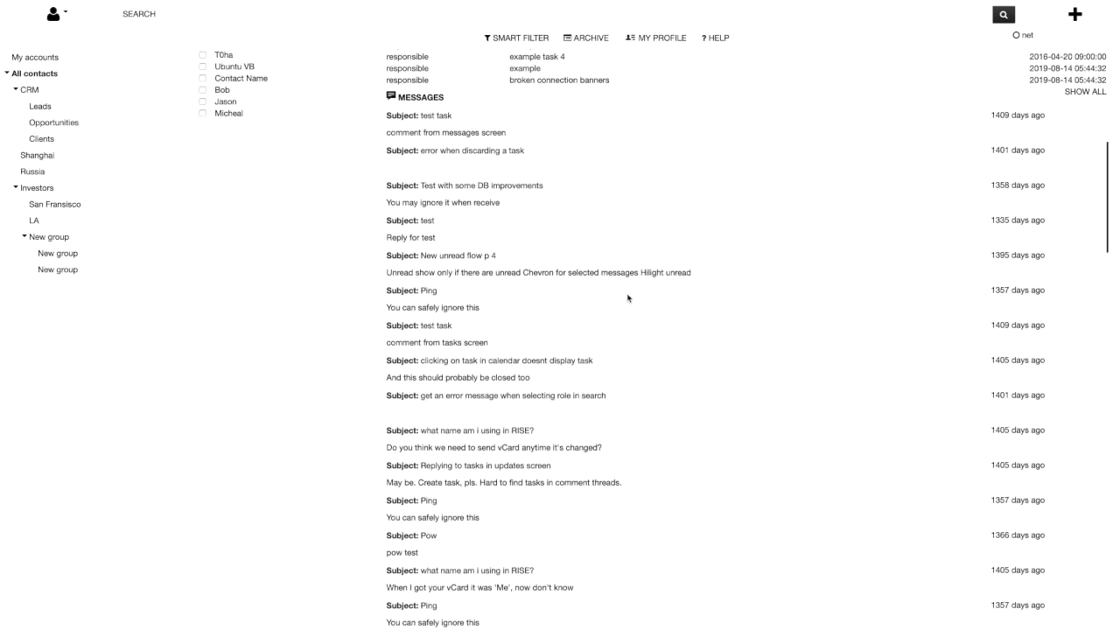
pyautogui.scroll(5, 627, 299)
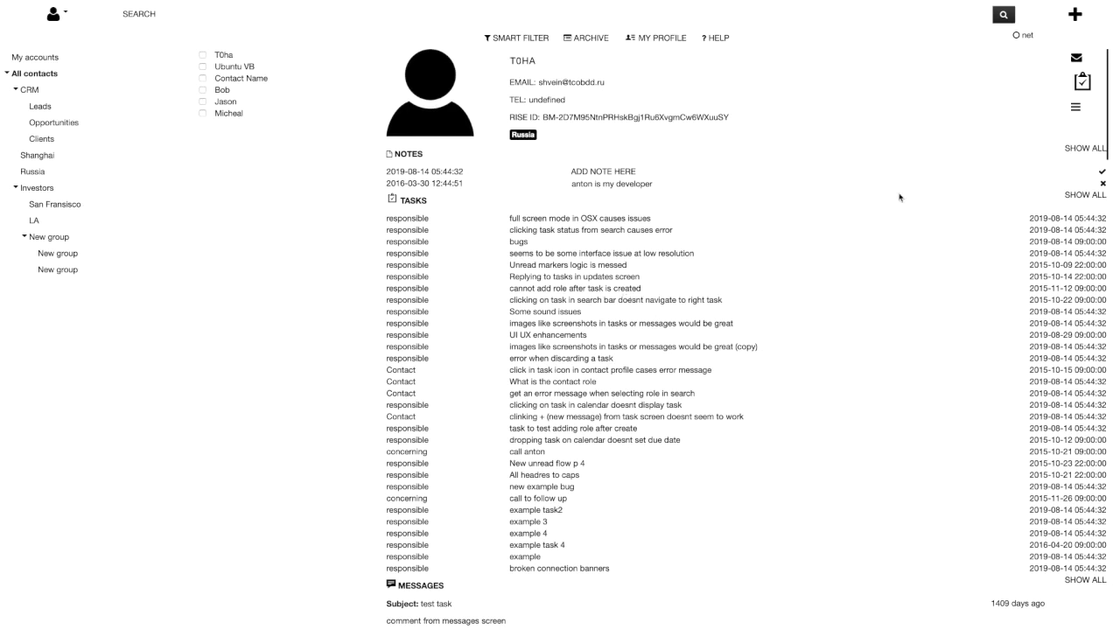
# Create a new contact group under All contacts
pyautogui.click(1077, 16)
pyautogui.moveTo(1082, 72)
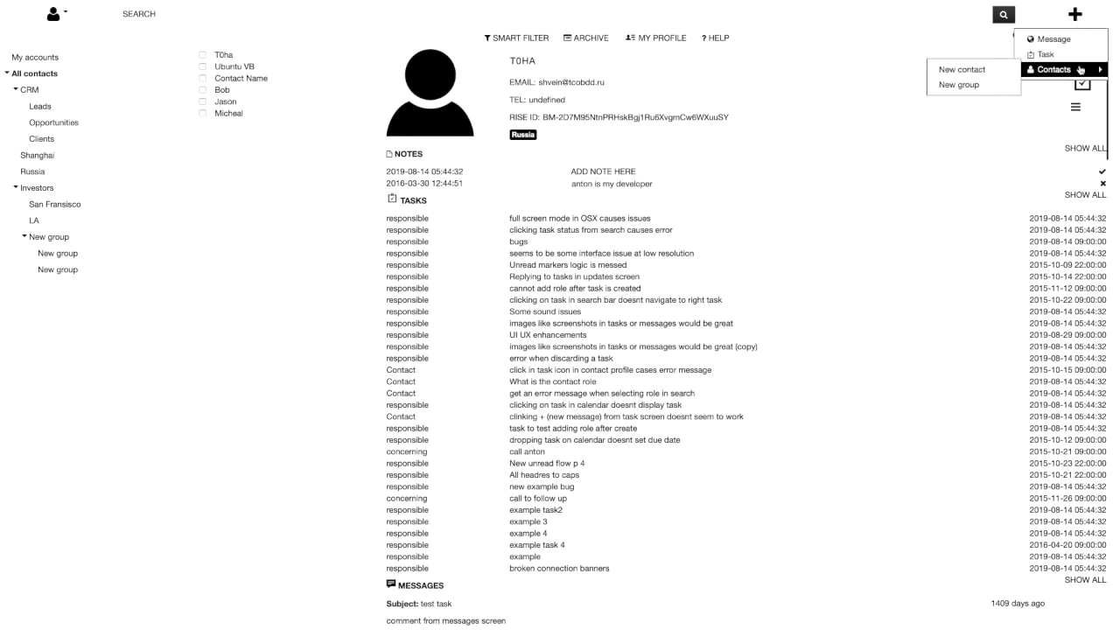
pyautogui.click(985, 88)
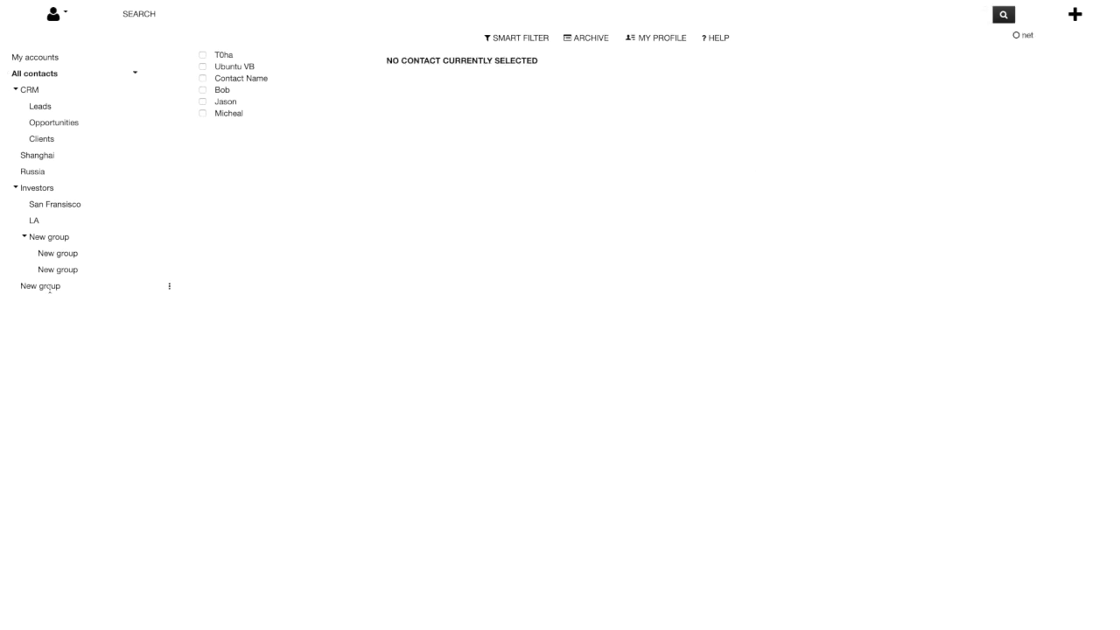
# Nest the newly created contact group inside the New group under Investors, and move it back directly under All contacts
pyautogui.moveTo(48, 288); pyautogui.dragTo(67, 251)
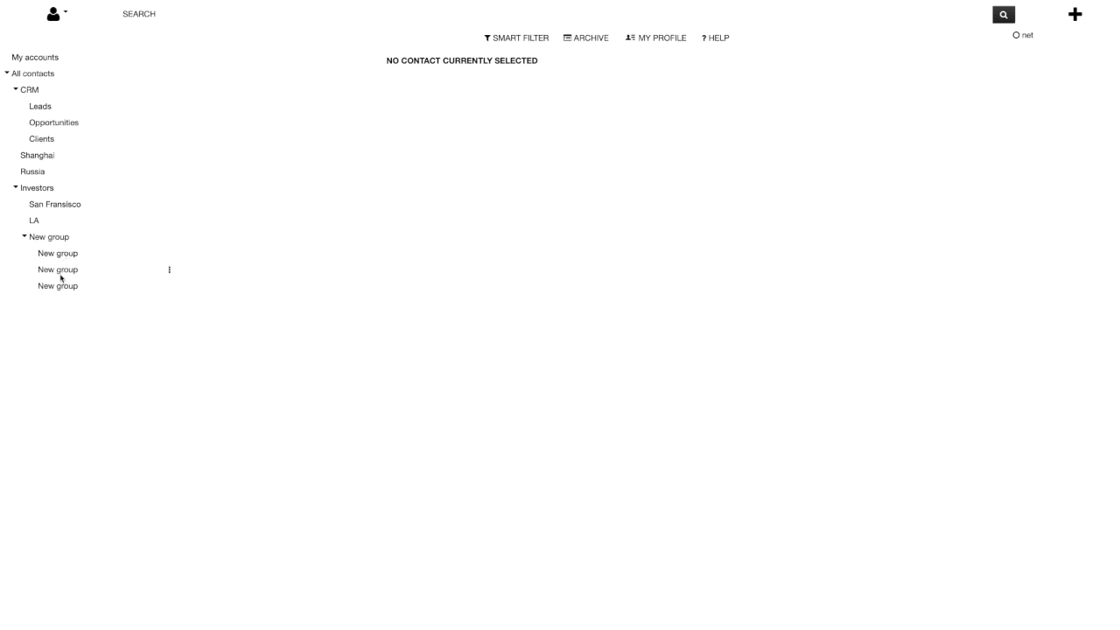
pyautogui.moveTo(59, 272); pyautogui.dragTo(63, 256)
pyautogui.moveTo(69, 270); pyautogui.dragTo(55, 77)
pyautogui.moveTo(53, 282)
pyautogui.mouseDown()
pyautogui.moveTo(75, 171)
pyautogui.moveTo(60, 90)
pyautogui.moveTo(75, 280)
pyautogui.mouseUp()
# Switch to the tasks section and view the status options available for the "bugs" task without changing its status
pyautogui.click(60, 16)
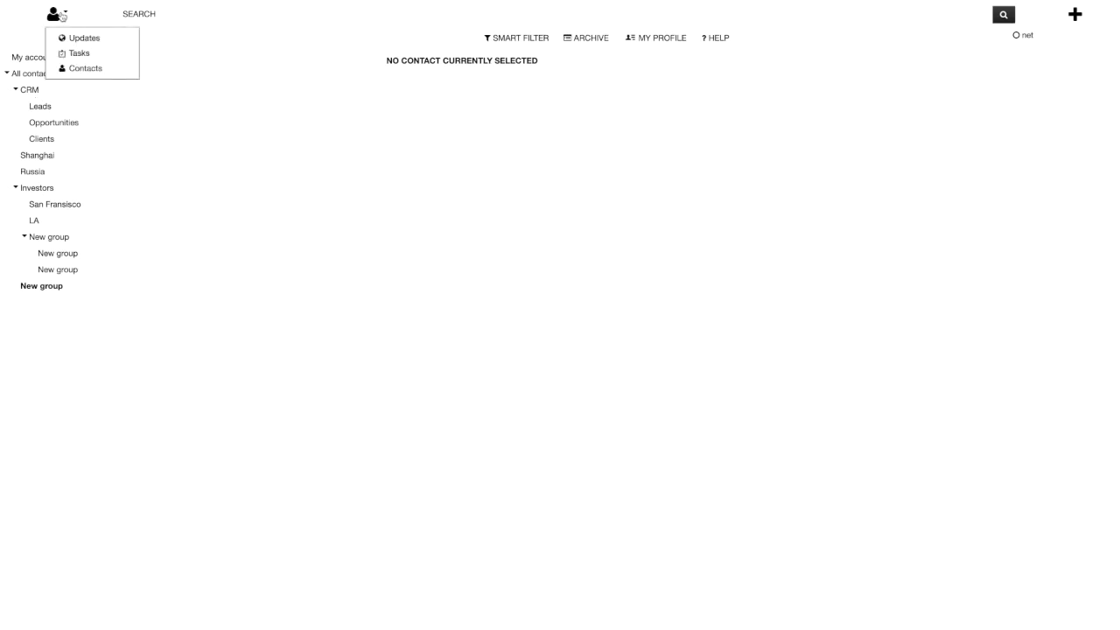
pyautogui.click(93, 54)
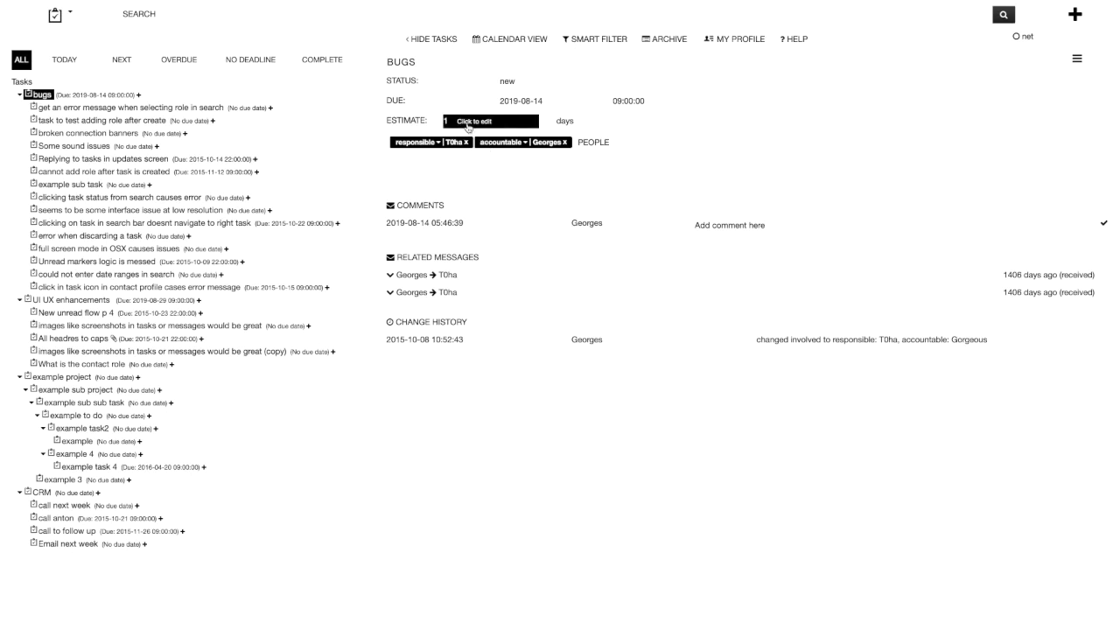
pyautogui.click(502, 81)
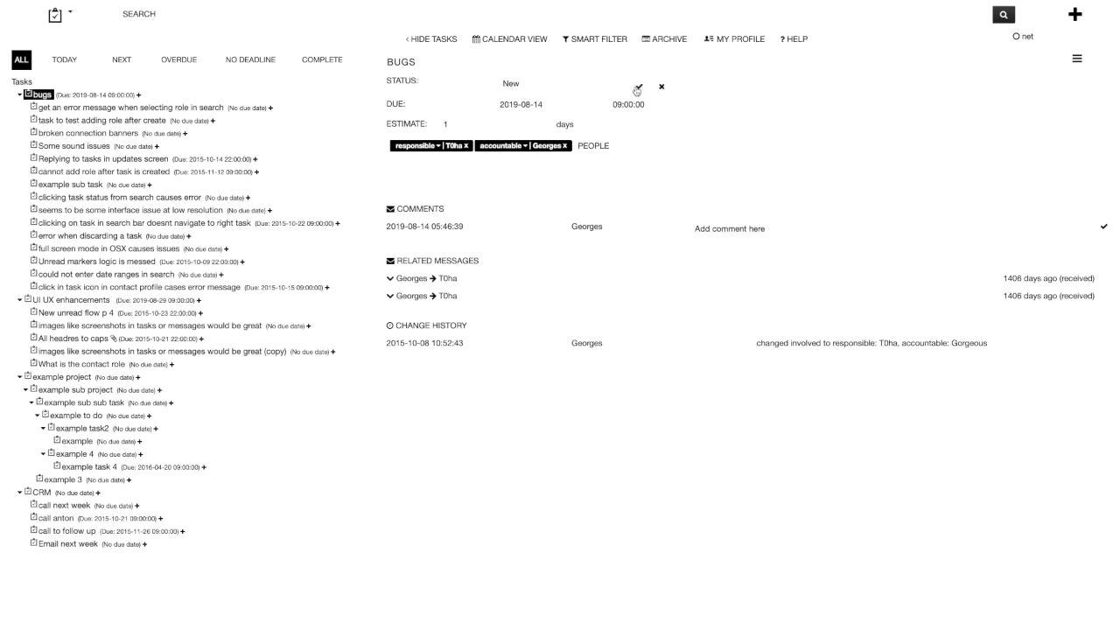
pyautogui.click(521, 87)
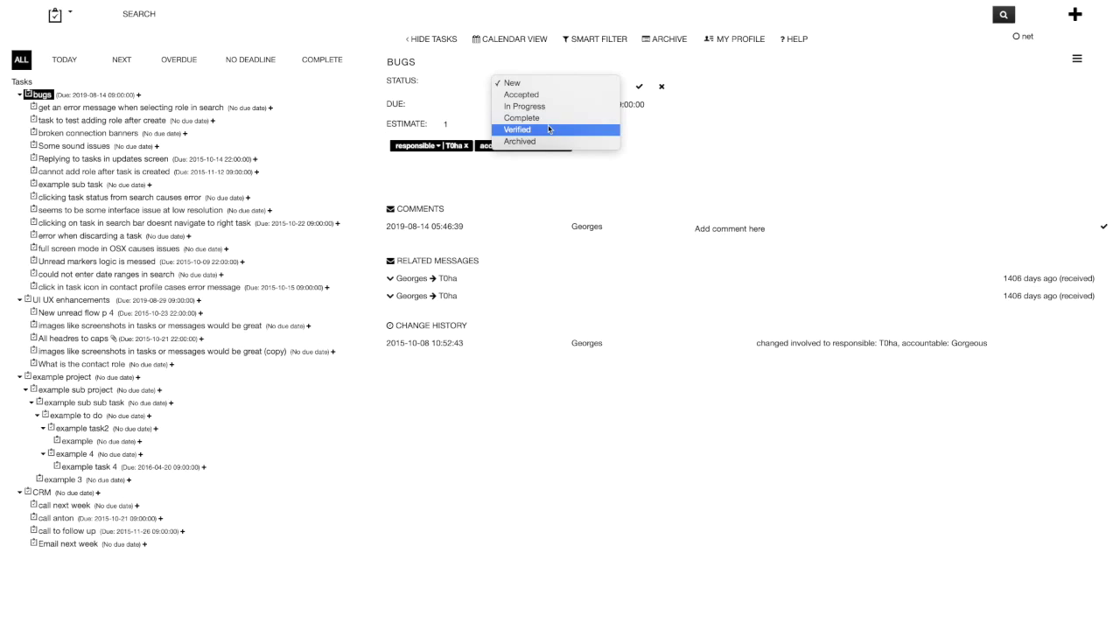
pyautogui.click(572, 186)
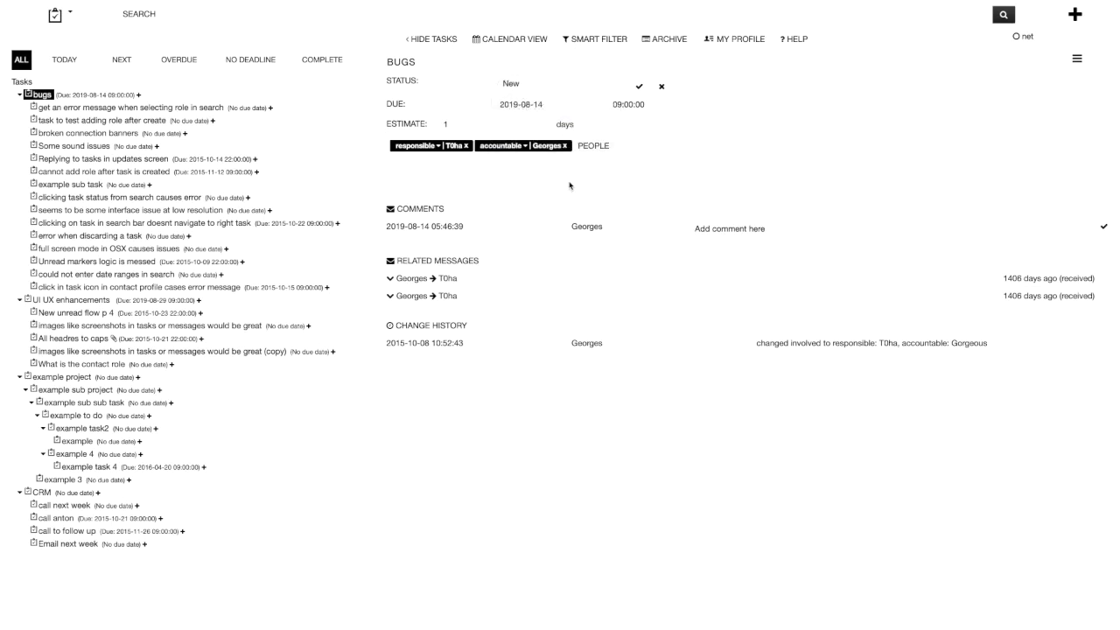
# Return to the updates section and view its list of tasks and messages
pyautogui.click(66, 15)
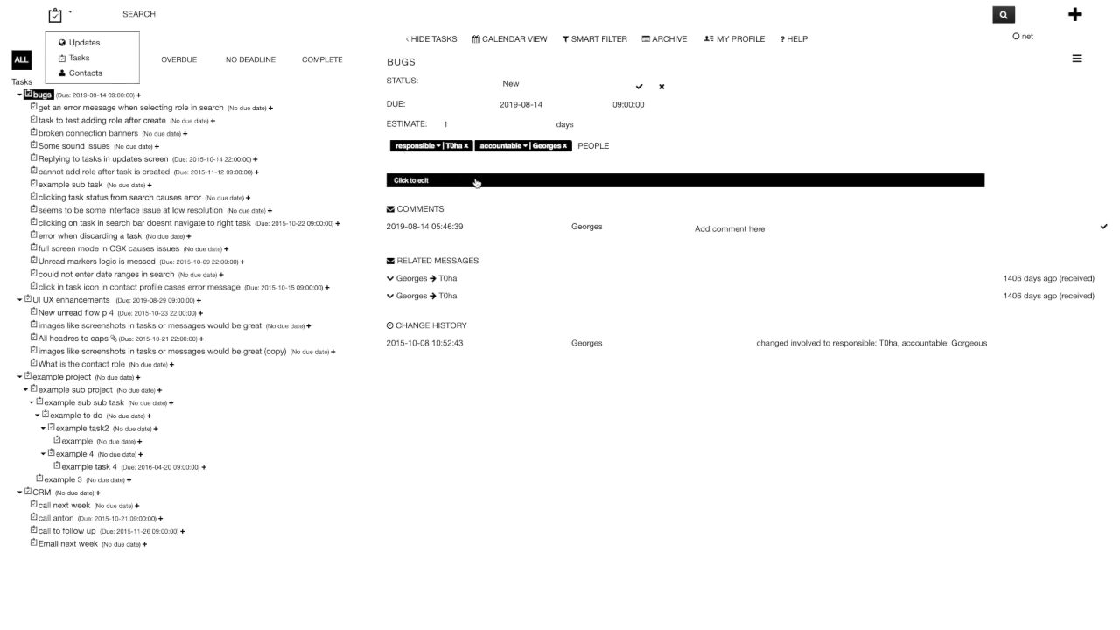
pyautogui.click(681, 204)
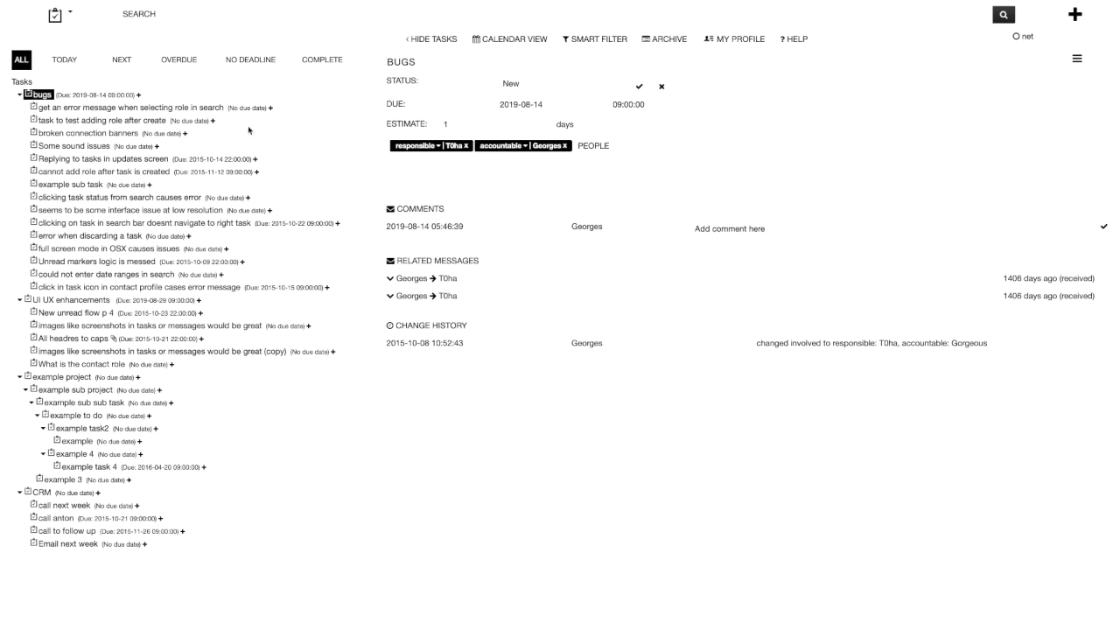
pyautogui.click(58, 20)
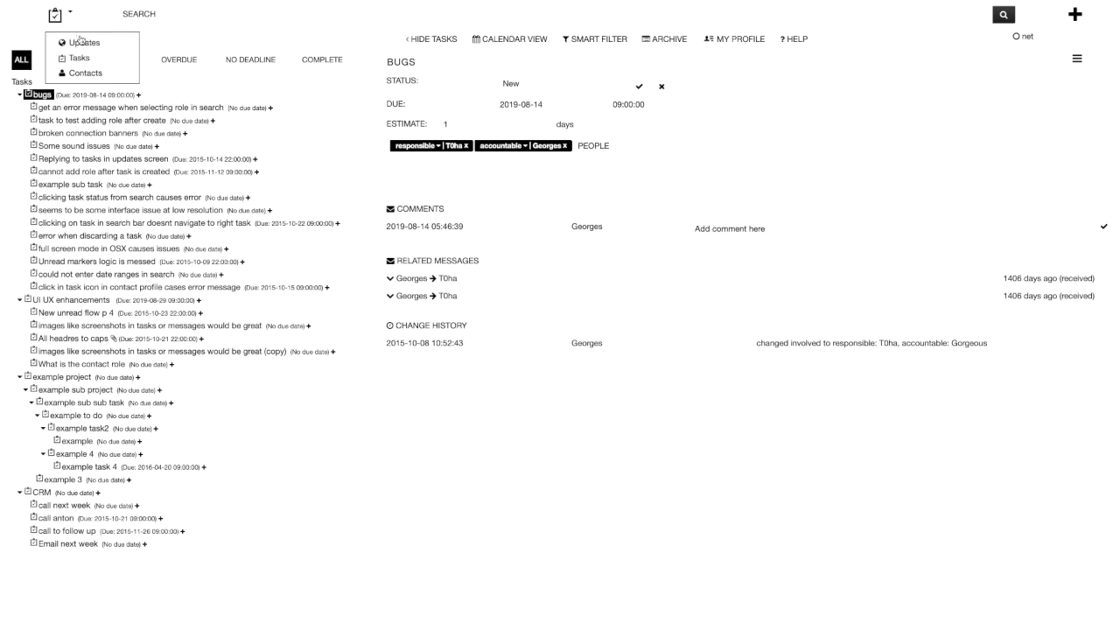
pyautogui.click(84, 42)
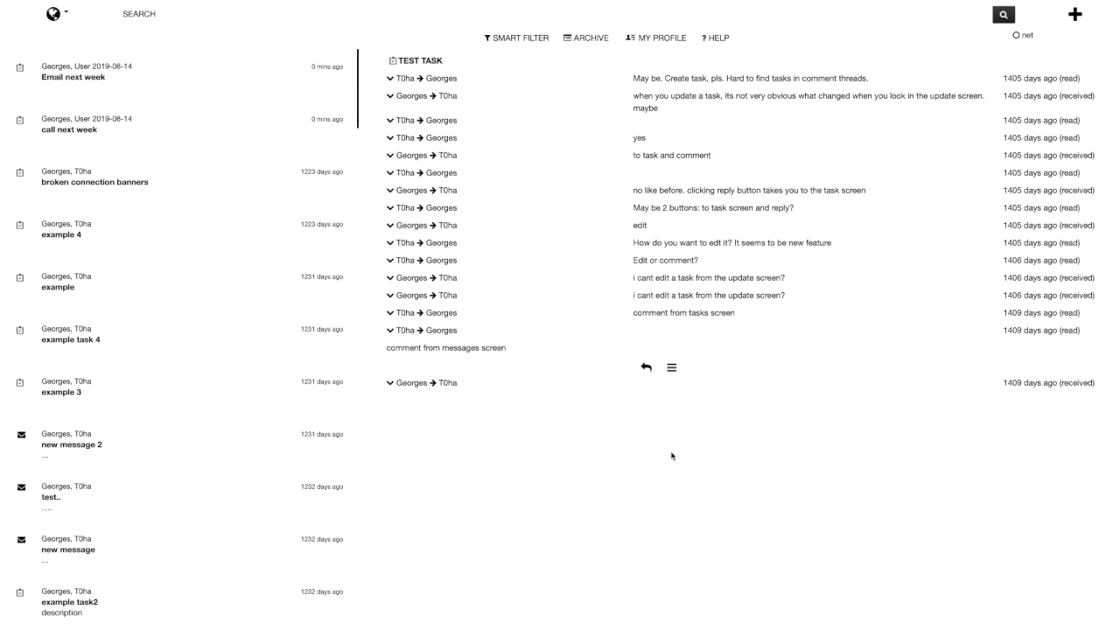
pyautogui.moveTo(667, 5)
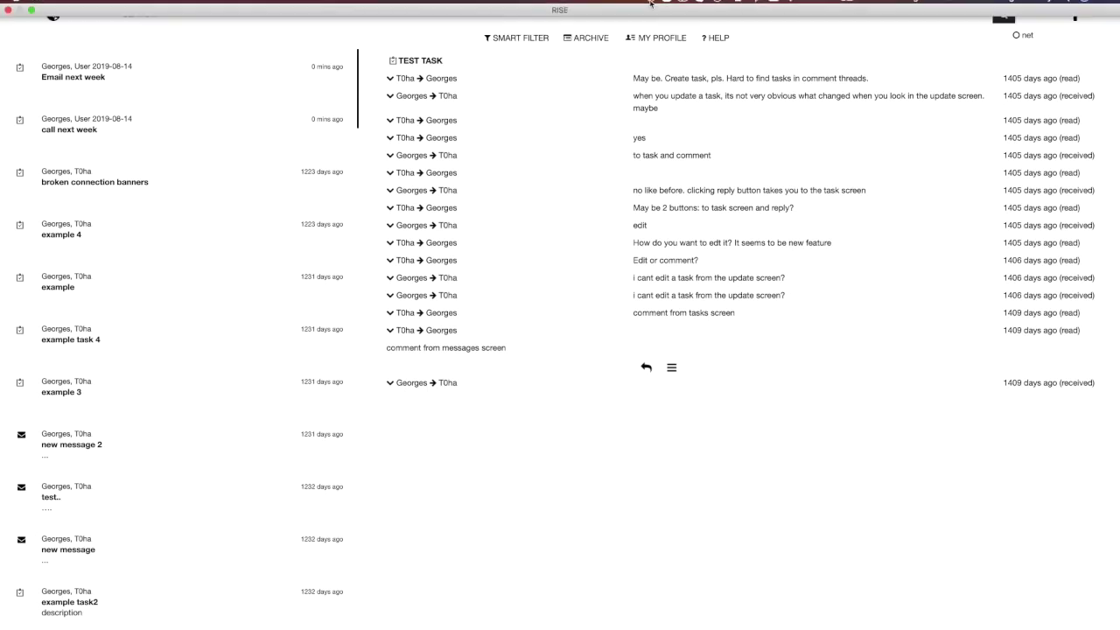